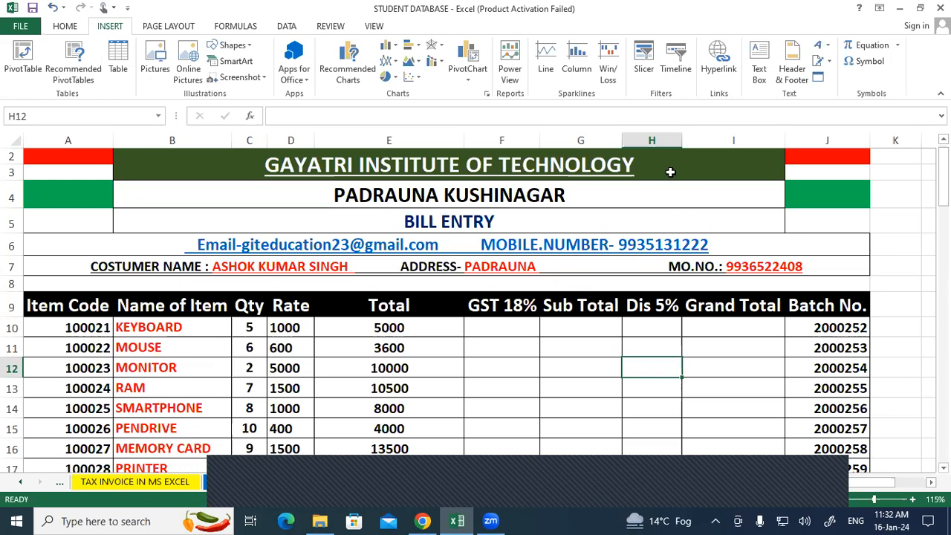
Review the bill's title, address and contact rows and the empty GST, Sub Total, Dis and Grand Total columns.
left_click(597, 199)
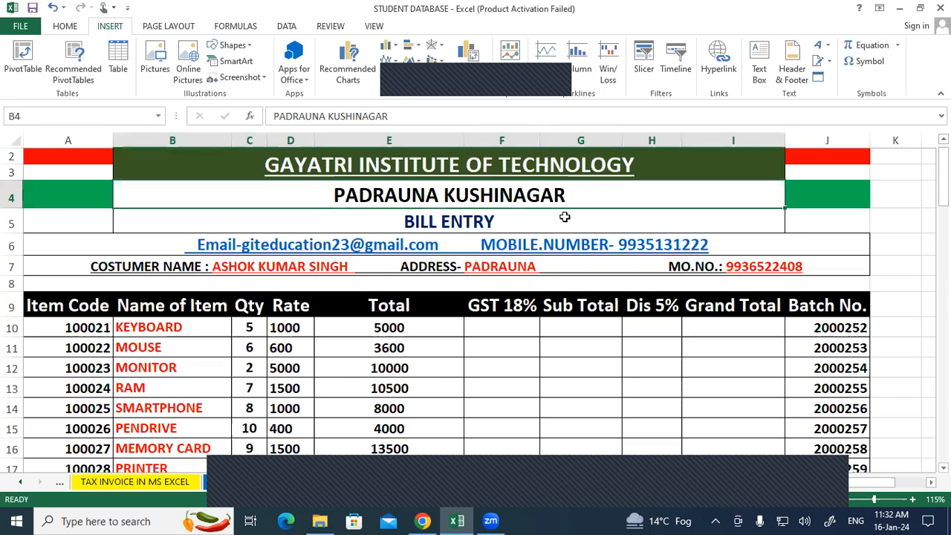
left_click(565, 217)
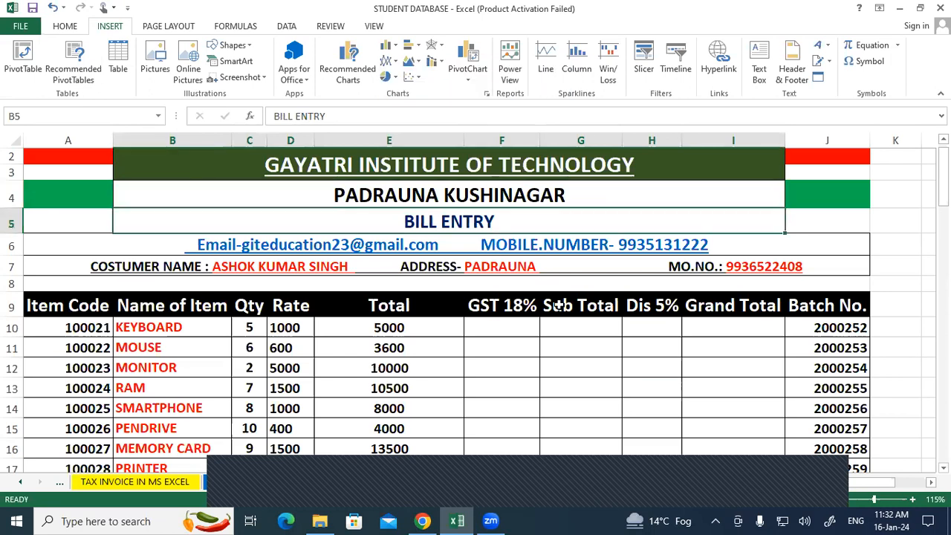
left_click(609, 375)
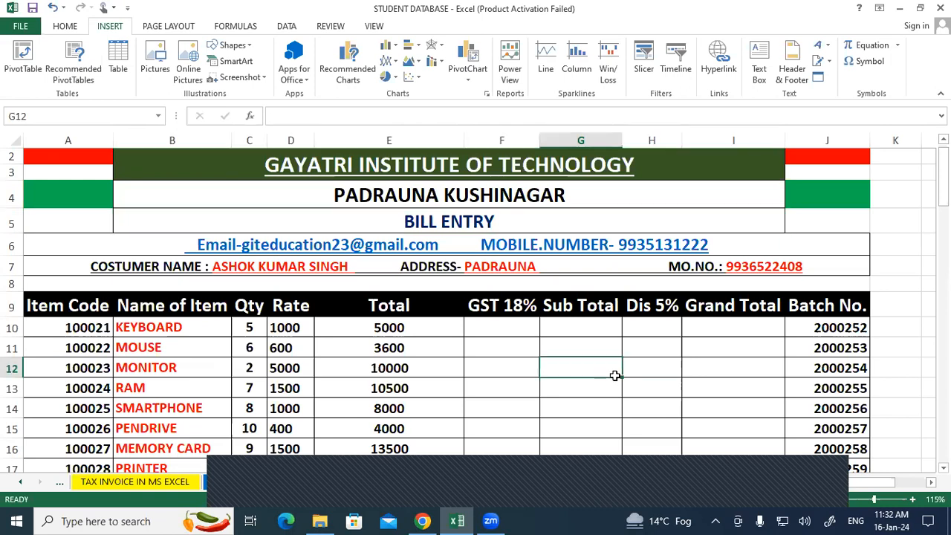
left_click(707, 380)
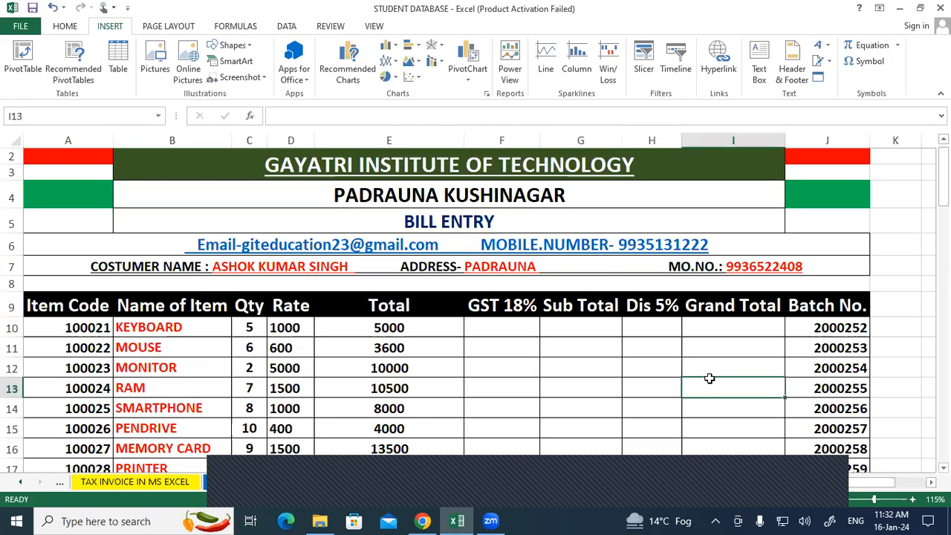
left_click(554, 403)
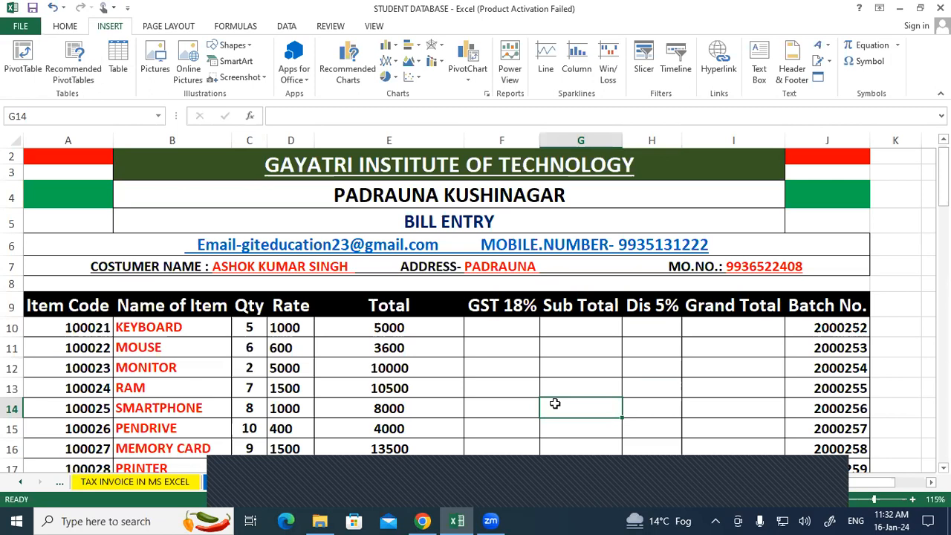
left_click(656, 363)
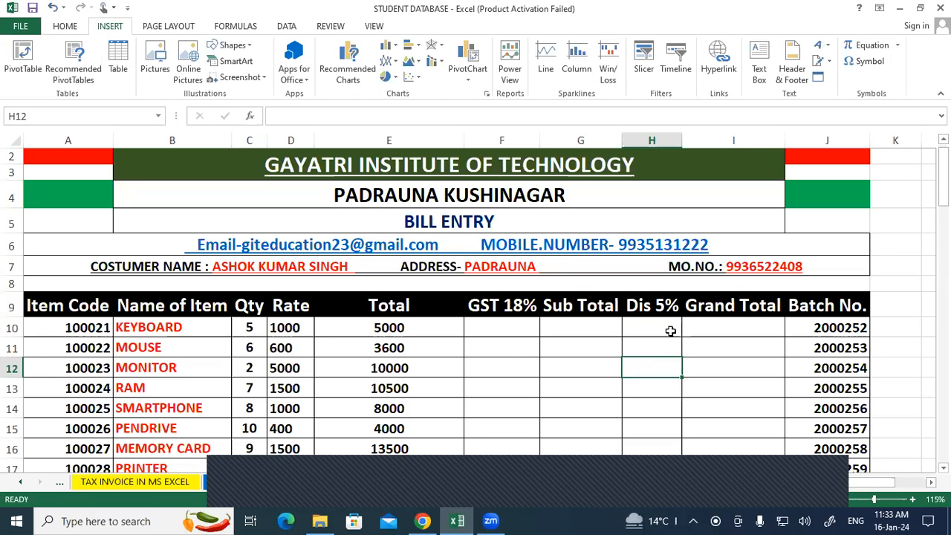
left_click(692, 170)
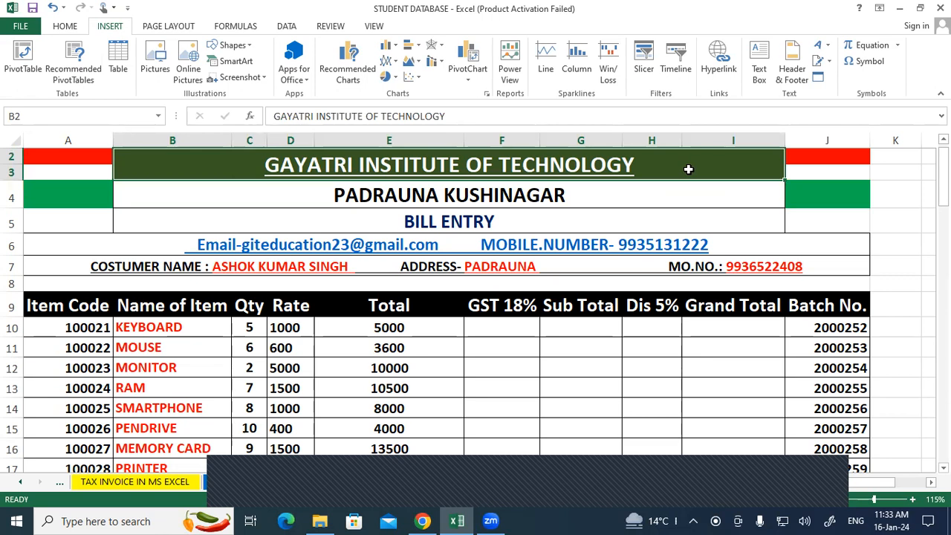
left_click(370, 266)
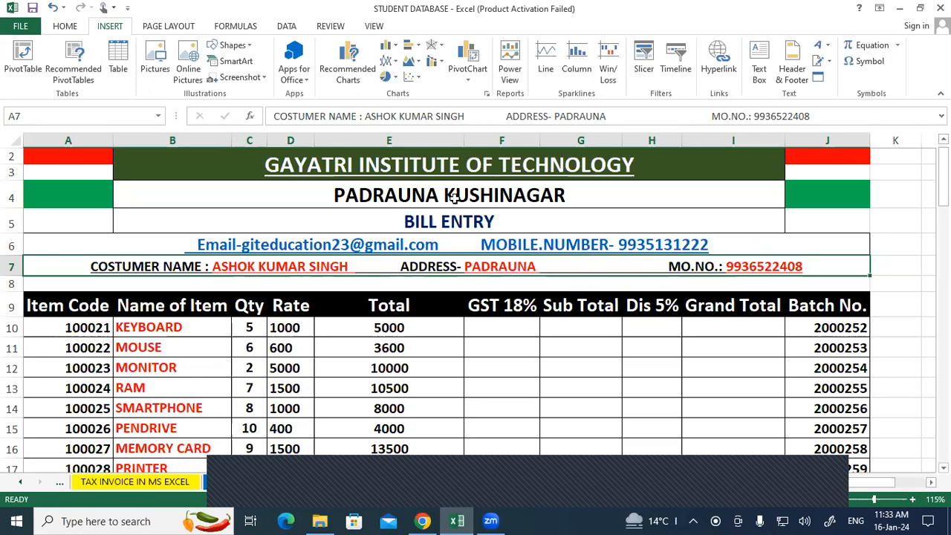
left_click_drag(453, 164, 450, 220)
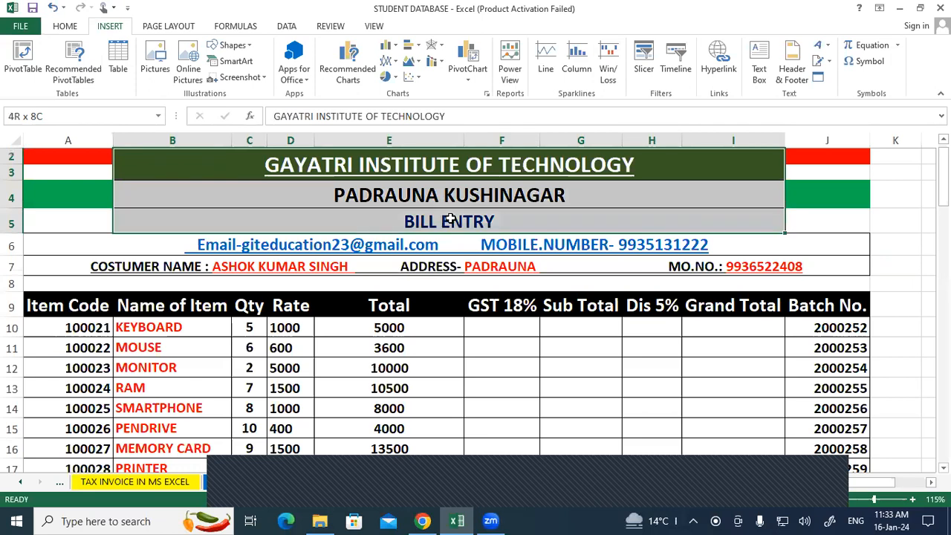
left_click(216, 198)
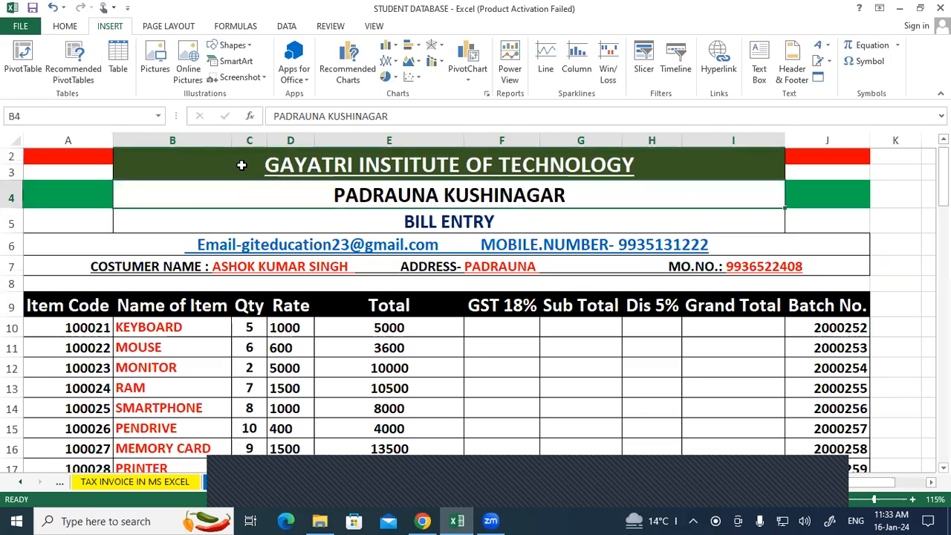
left_click(242, 165)
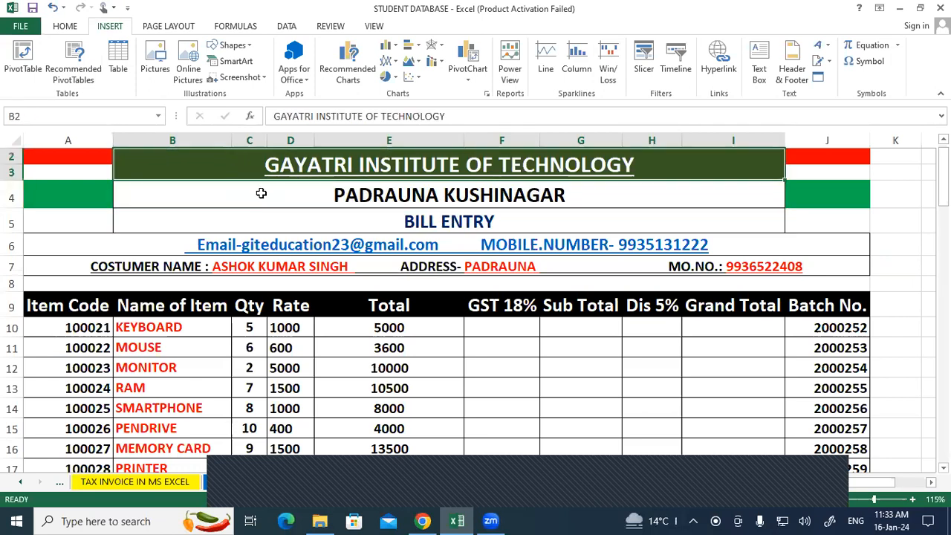
left_click(261, 192)
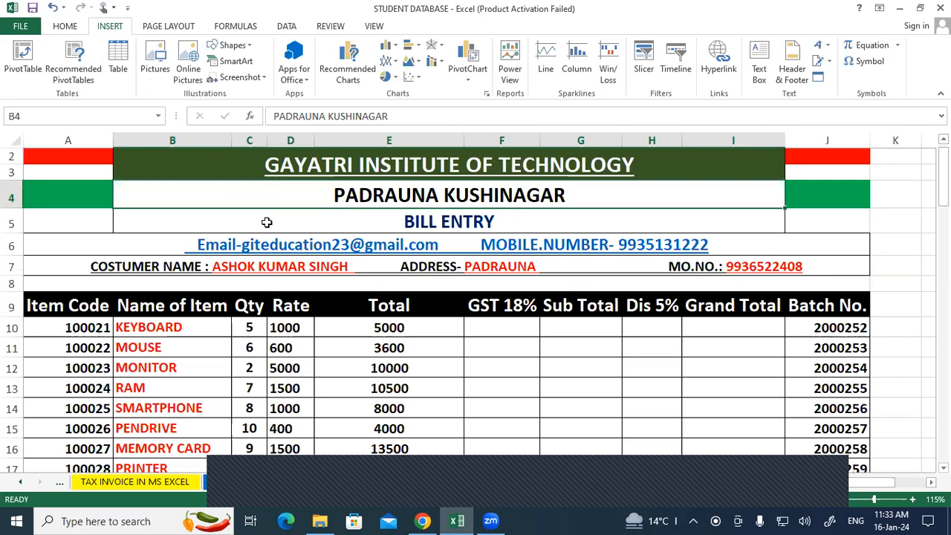
left_click(266, 222)
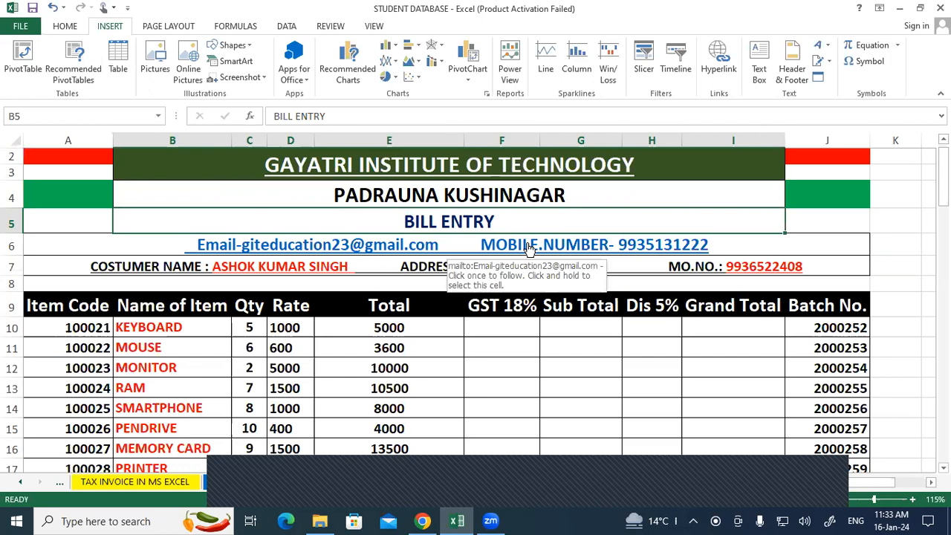
left_click(476, 387)
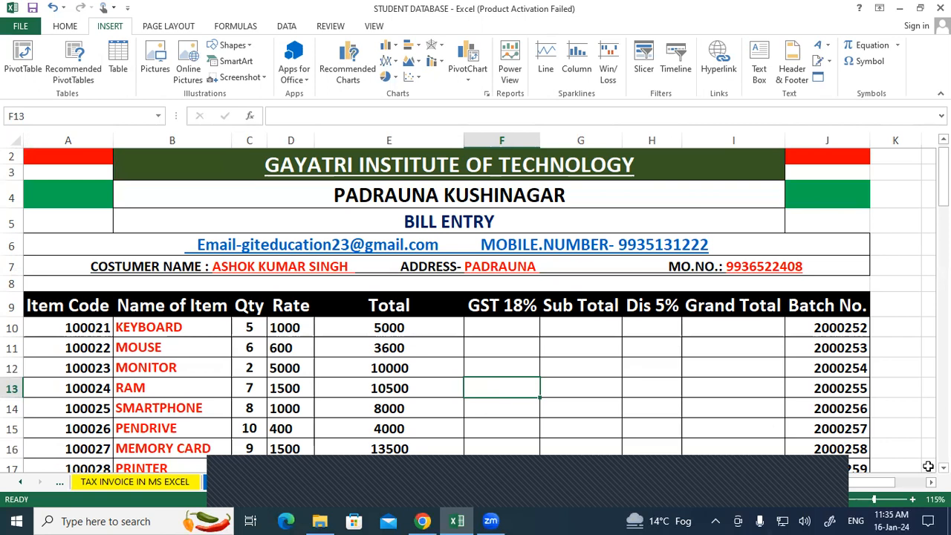
Clear the existing values in the Total column, cells E10 to E20.
scroll(624, 303, "down", 2)
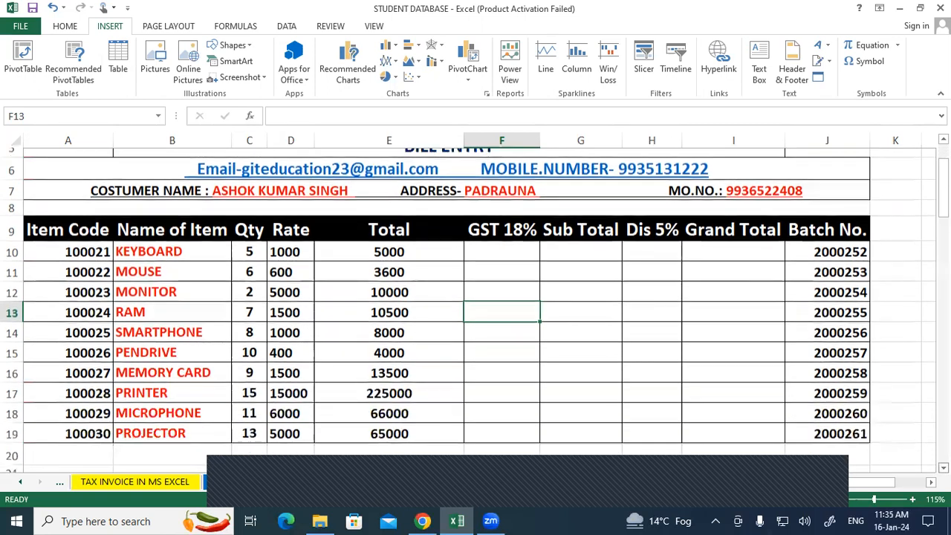
left_click_drag(438, 228, 400, 405)
key("Delete")
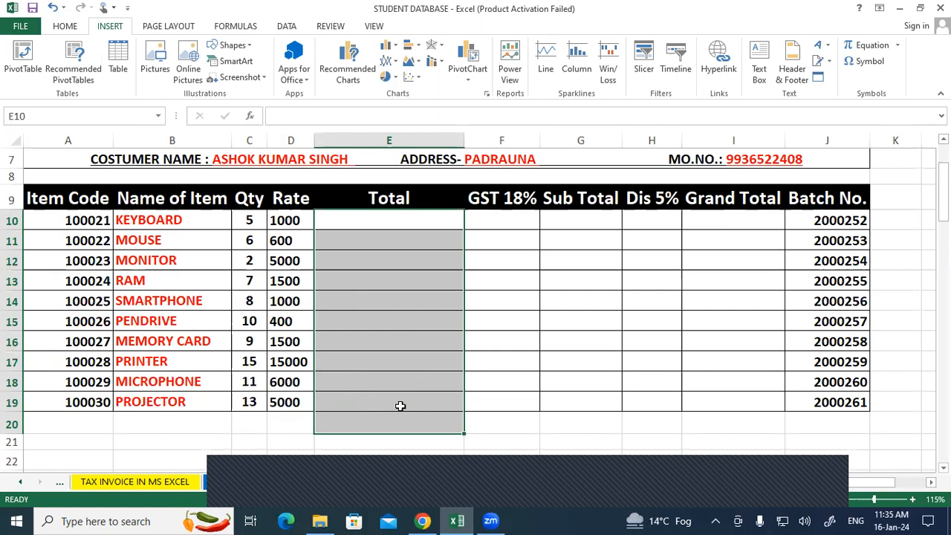
Calculate the keyboard's total in E10 with =C10*1000 and fill the formula down through E19.
left_click(420, 319)
left_click(401, 215)
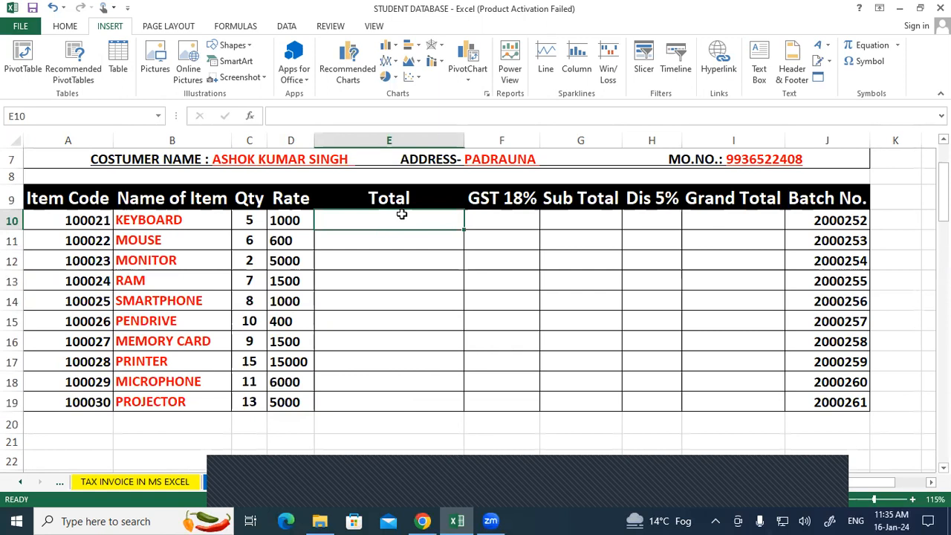
type("=")
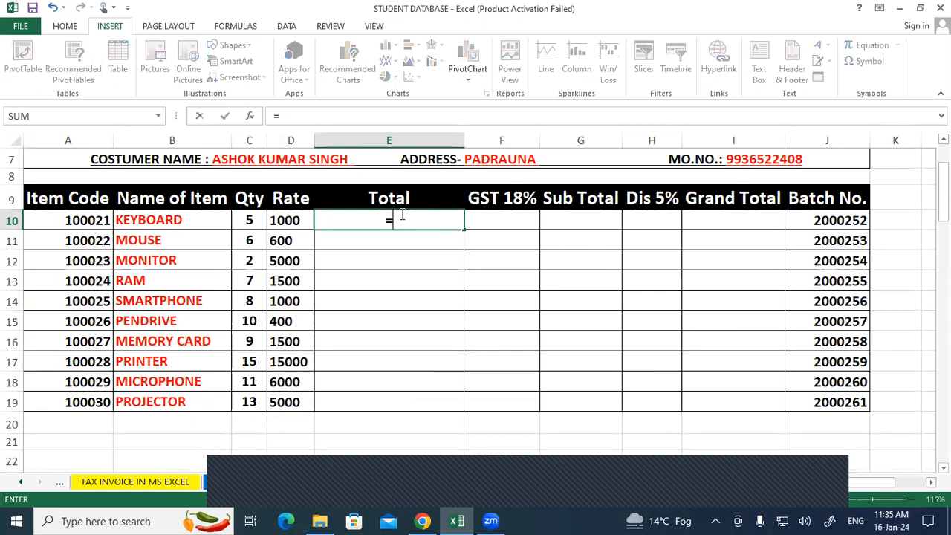
left_click(254, 220)
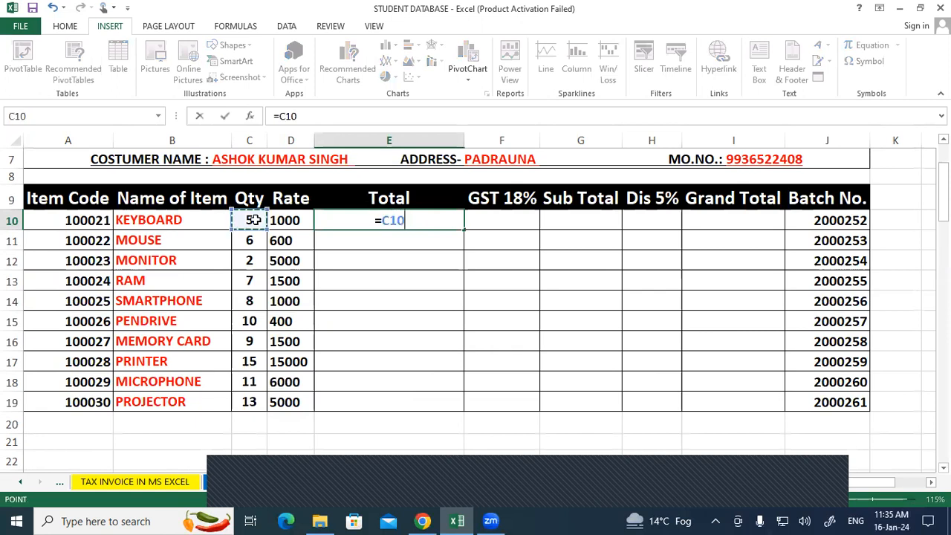
type("*")
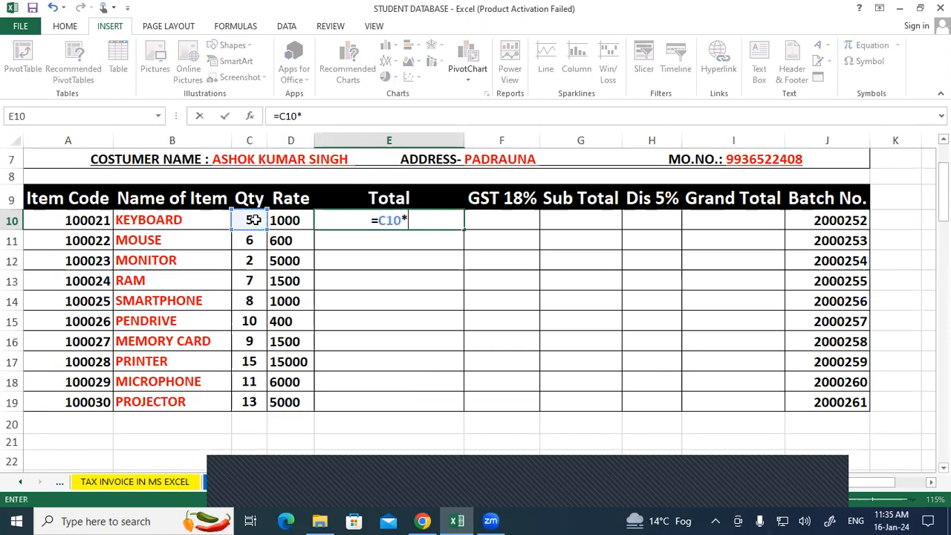
type("1000")
key("Return")
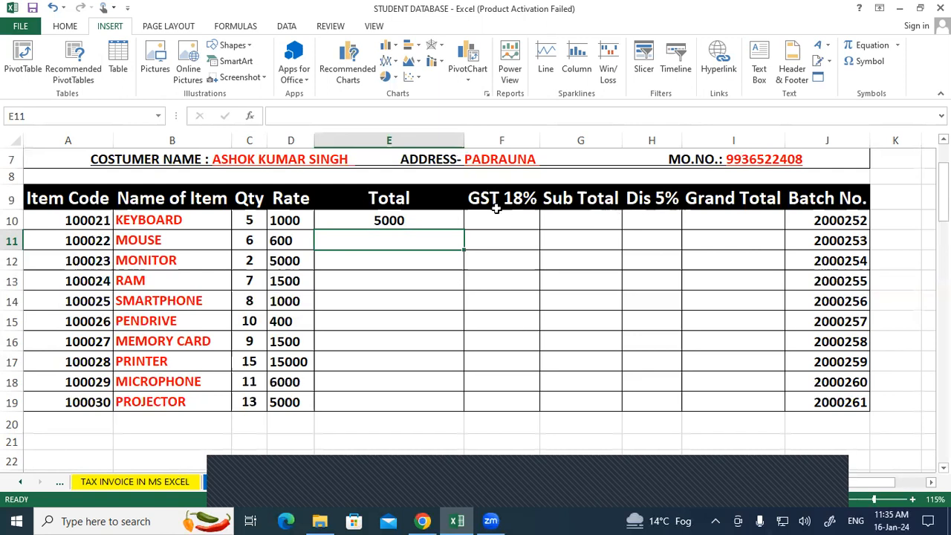
left_click(452, 220)
double_click(462, 229)
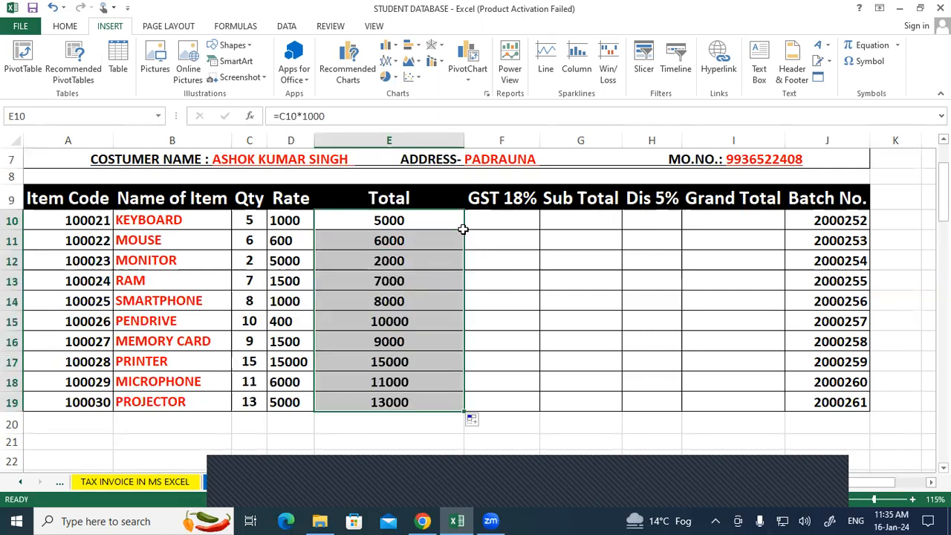
Check the mouse row's quantity in C11 against the formula behind its total in E11.
left_click(554, 292)
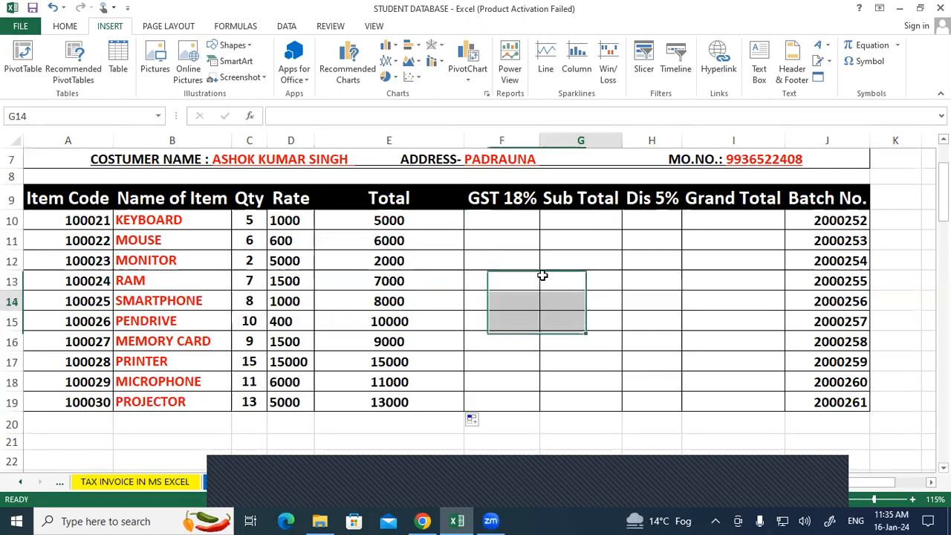
left_click(263, 240)
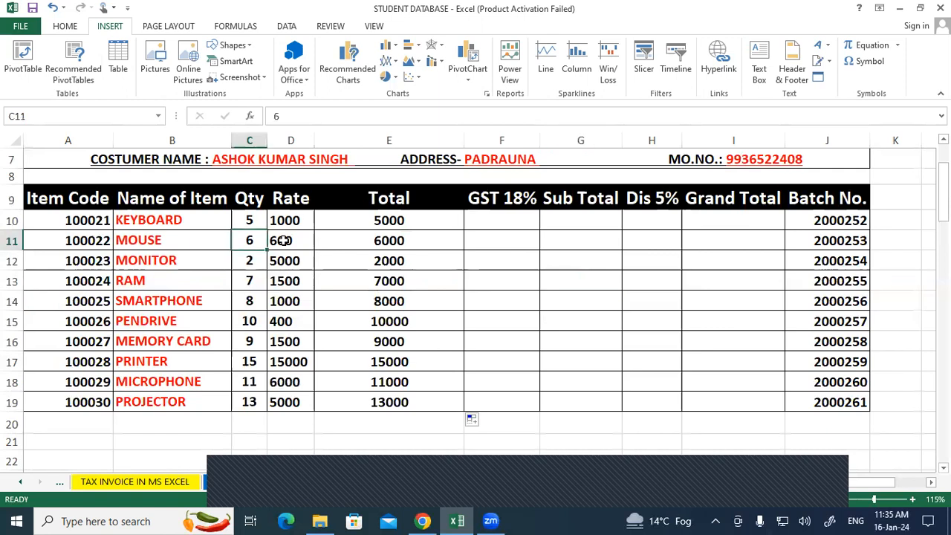
left_click(366, 239)
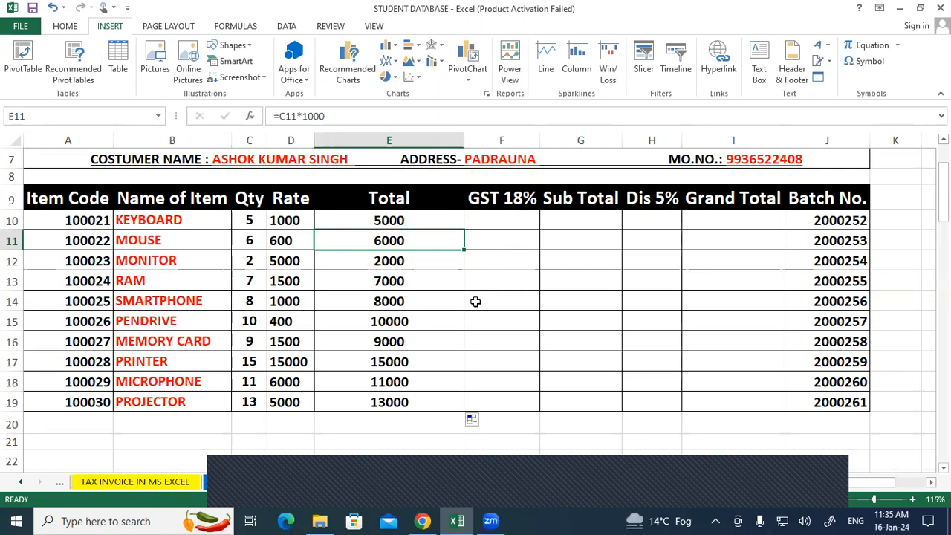
Refill the E10 total formula down the column through row 19.
left_click(447, 227)
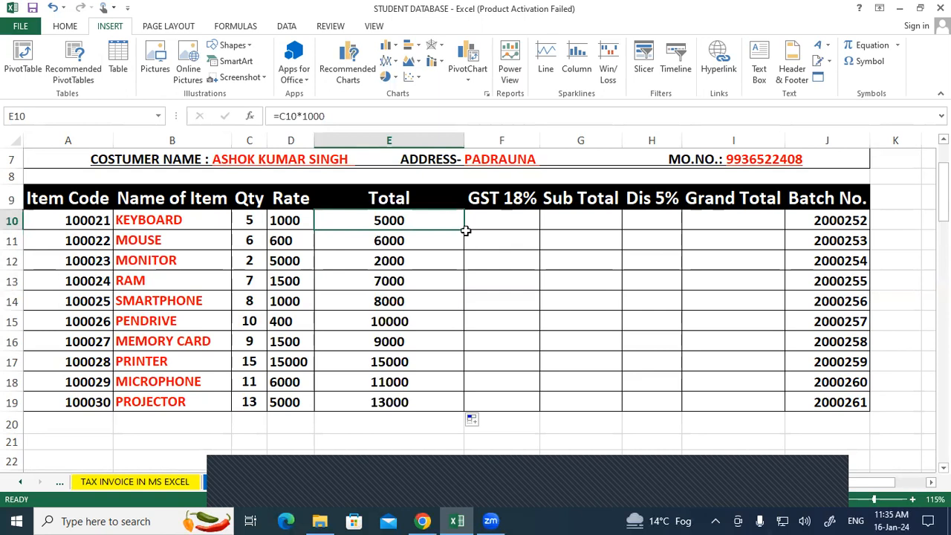
left_click_drag(464, 229, 463, 405)
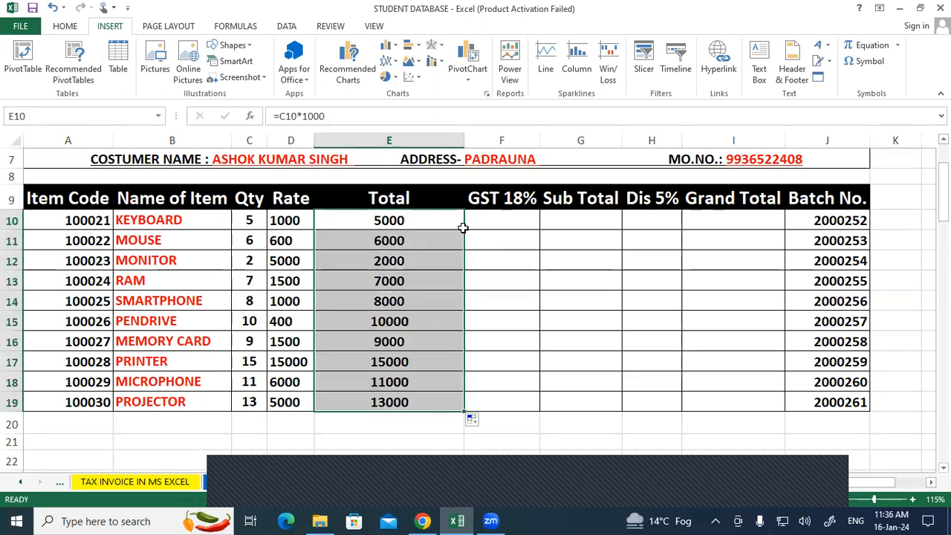
left_click(486, 263)
Erase the formula from the keyboard's Total cell, E10.
double_click(390, 220)
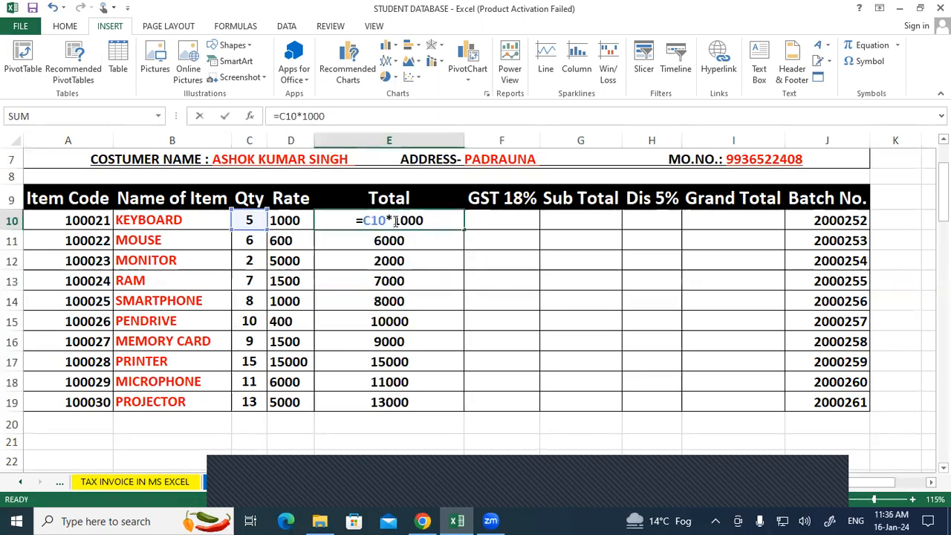
left_click(427, 221)
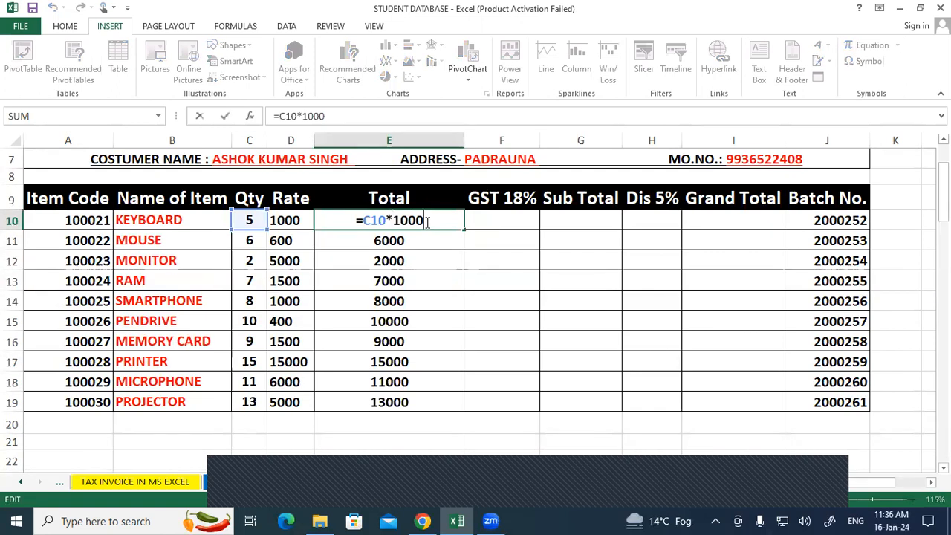
key("BackSpace")
key("BackSpace")
key("BackSpace")
key("BackSpace")
key("BackSpace")
key("BackSpace")
key("BackSpace")
key("BackSpace")
key("BackSpace")
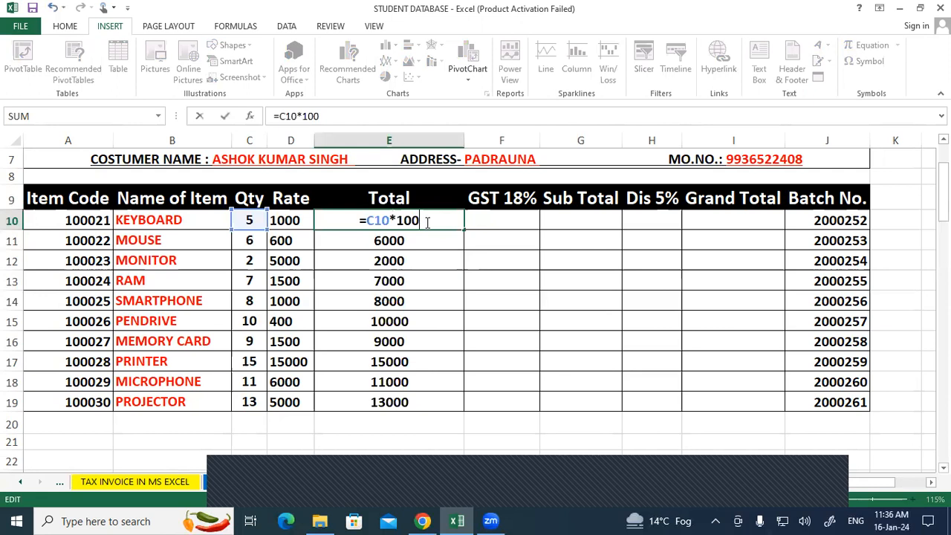
Calculate the keyboard's total in E10 as quantity times rate with =C10*D10.
left_click(556, 272)
left_click(420, 216)
type("=")
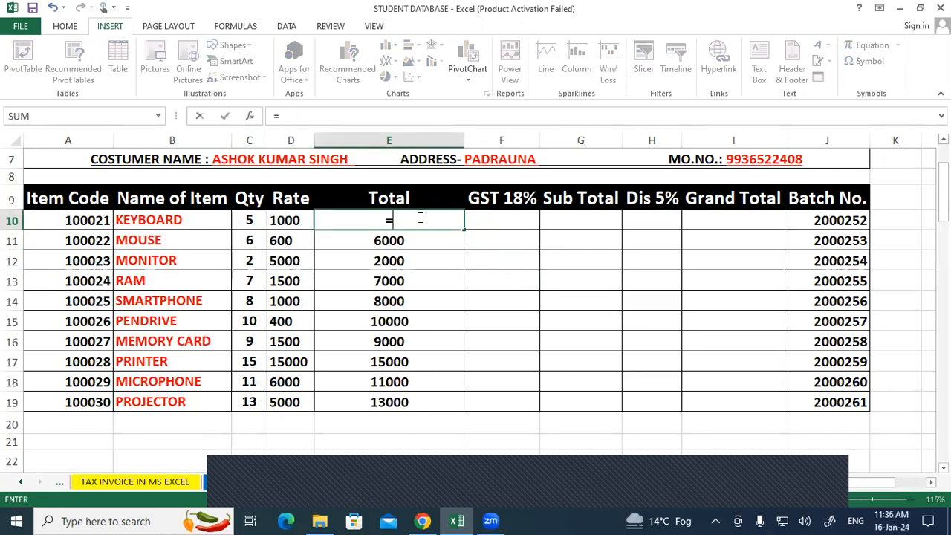
left_click(251, 217)
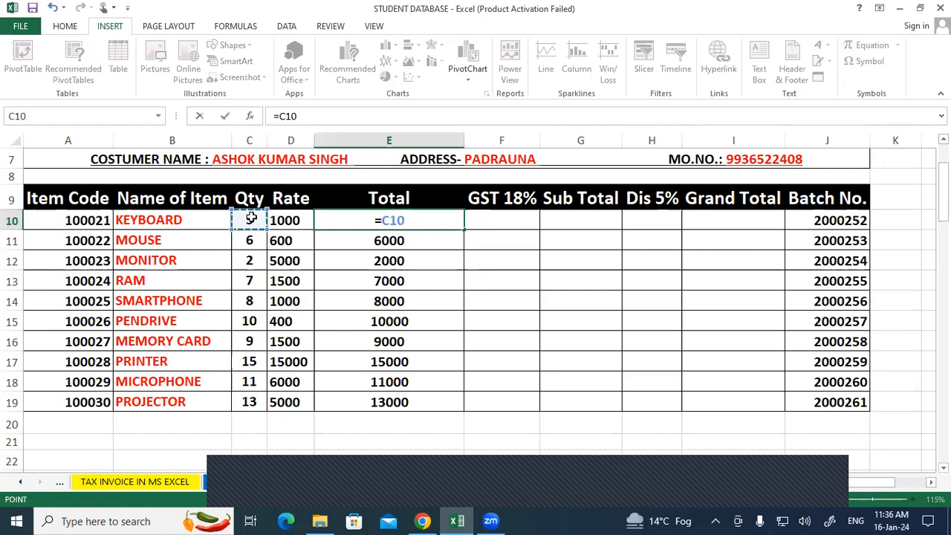
type("*")
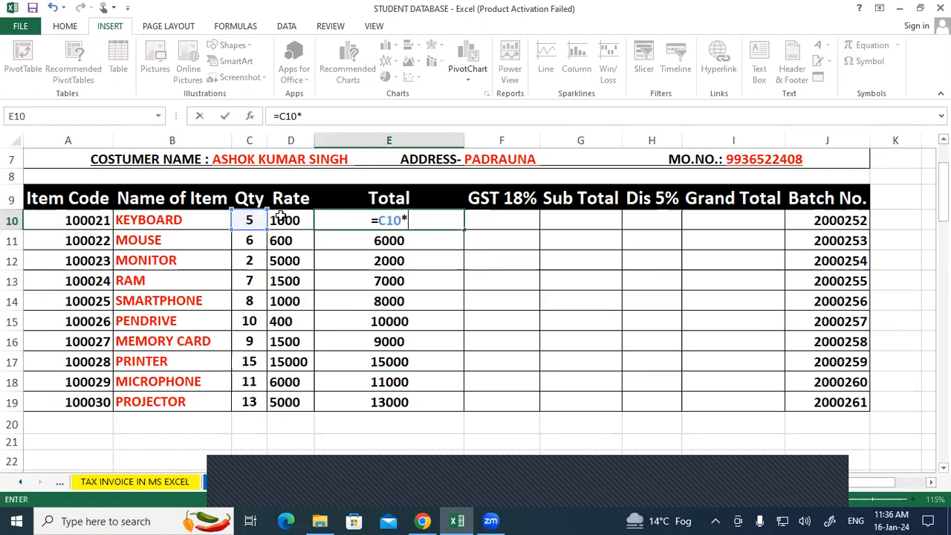
left_click(277, 217)
key("Return")
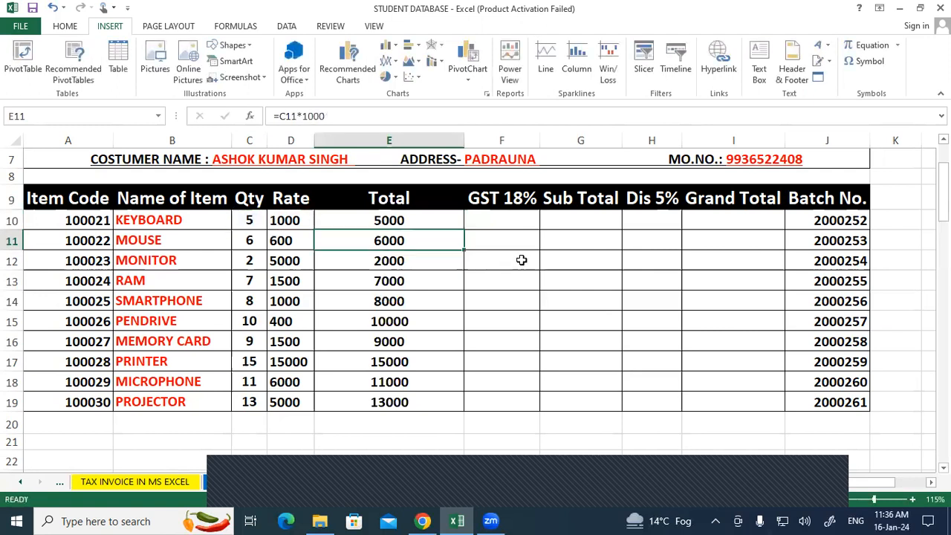
Fill the E10 total formula down the column through row 19 and check the mouse row's formula in E11.
left_click(455, 221)
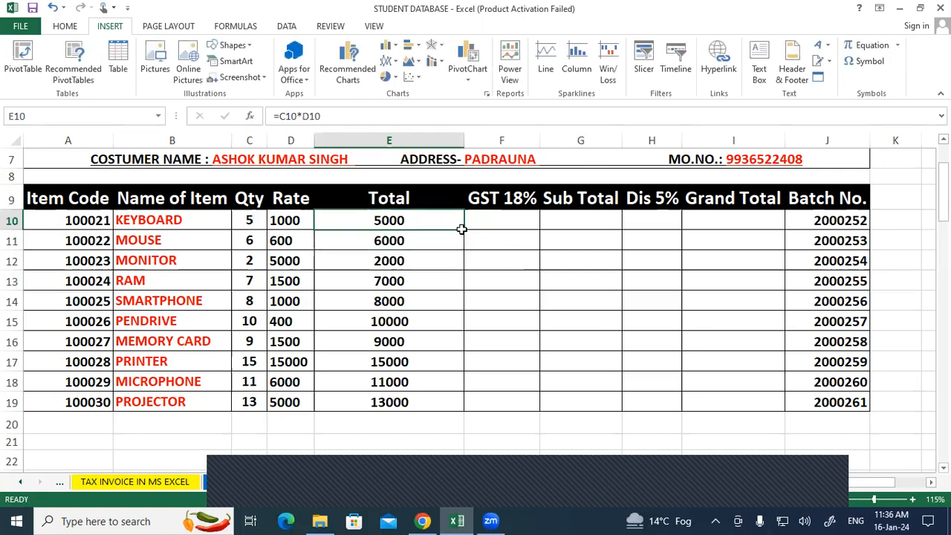
double_click(462, 229)
left_click(511, 263)
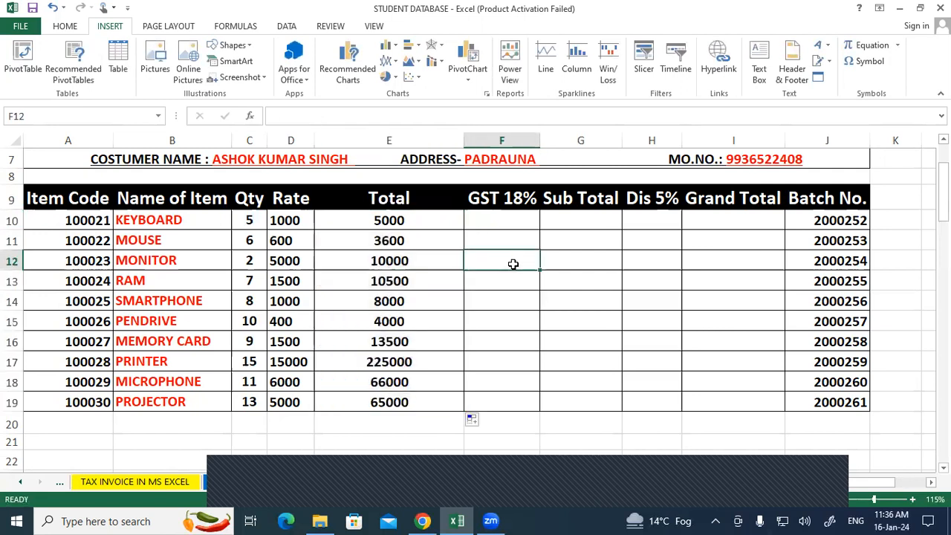
left_click(285, 242)
left_click(251, 243)
left_click(417, 240)
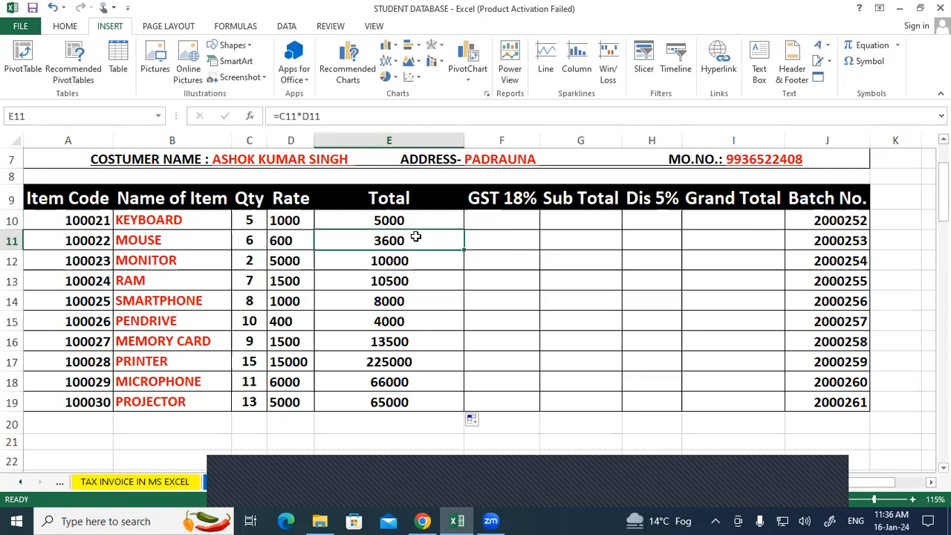
left_click(544, 316)
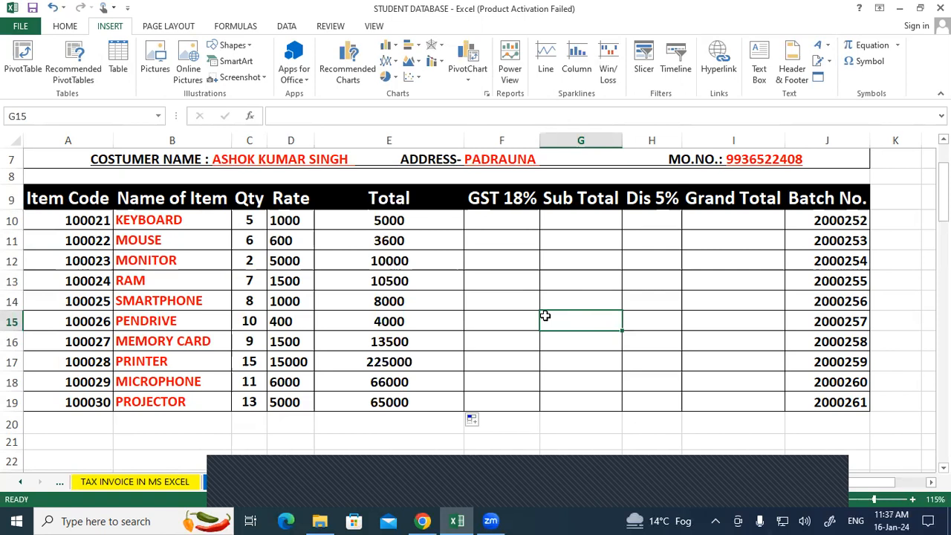
Calculate the keyboard's 18% GST in F10 from its total with =E10*18/100.
left_click(501, 226)
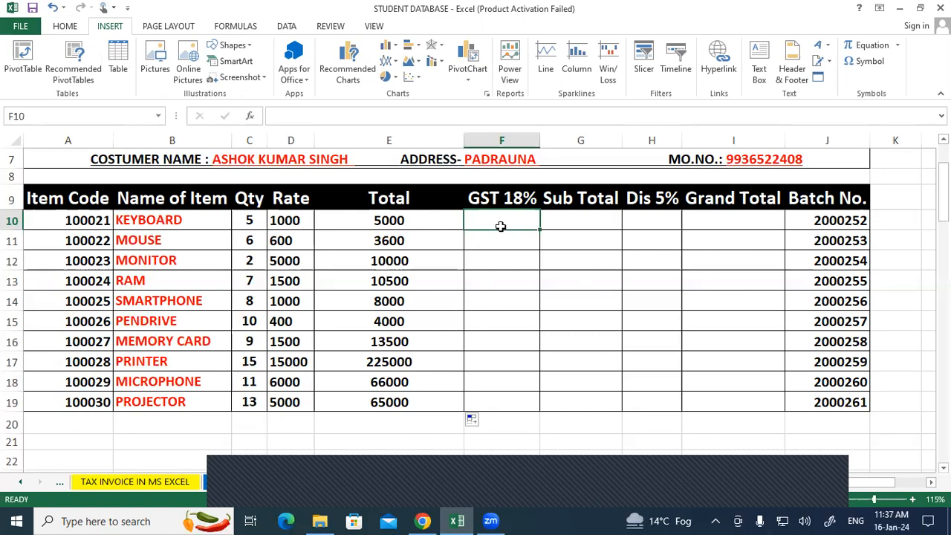
left_click(384, 214)
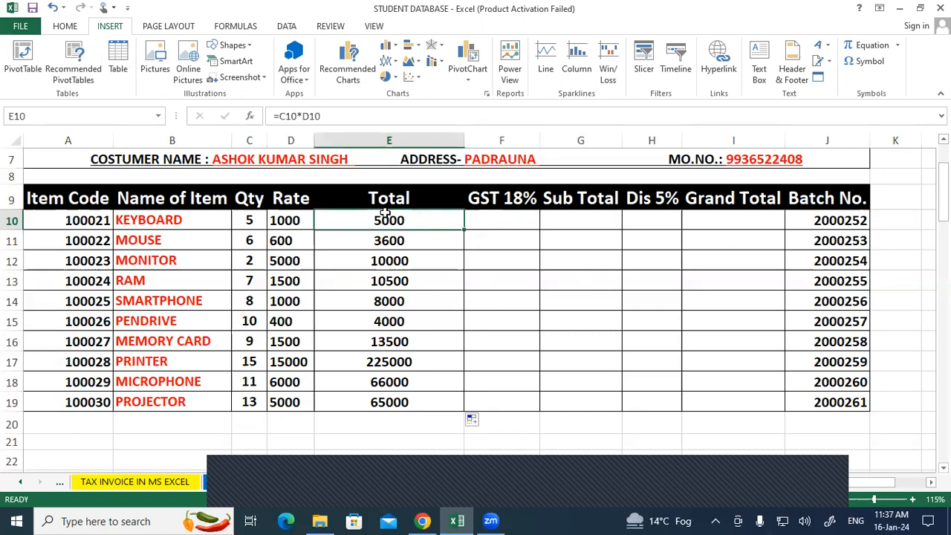
left_click(501, 215)
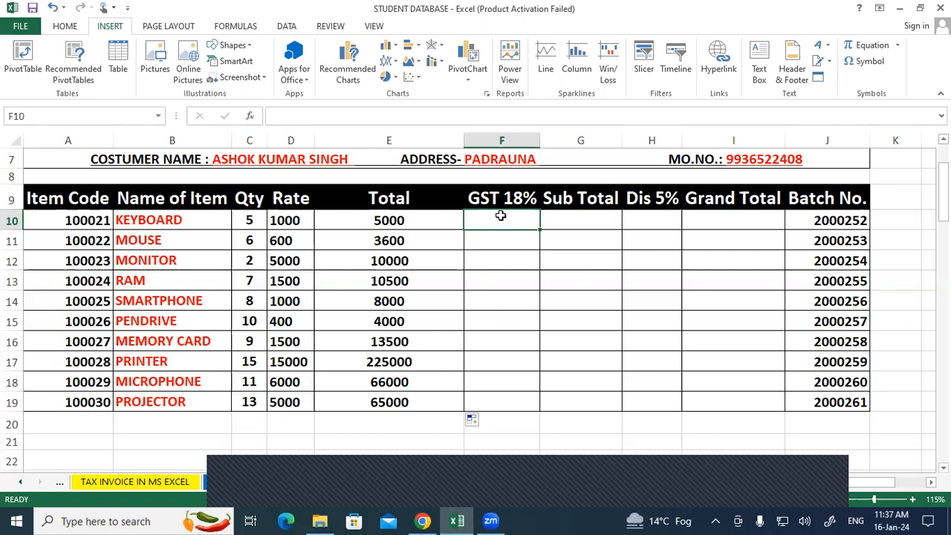
type("=")
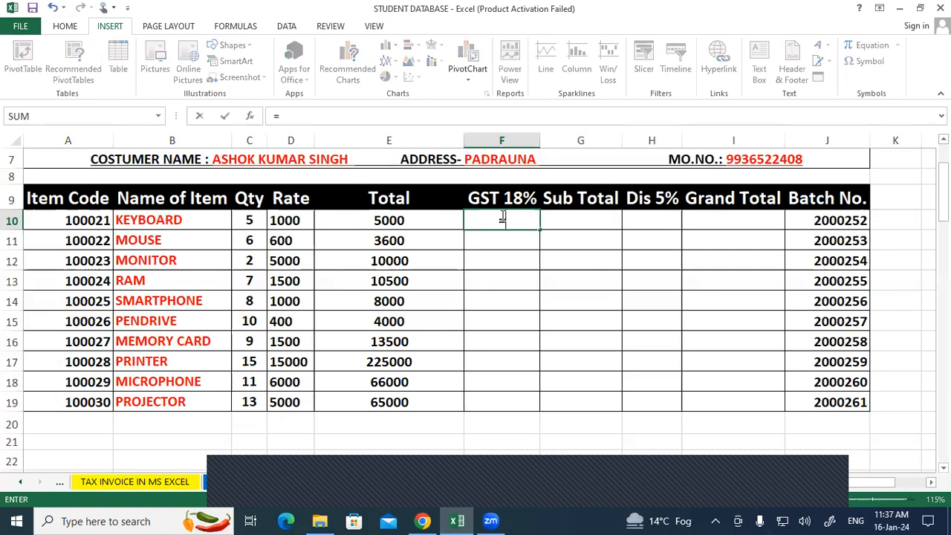
left_click(431, 214)
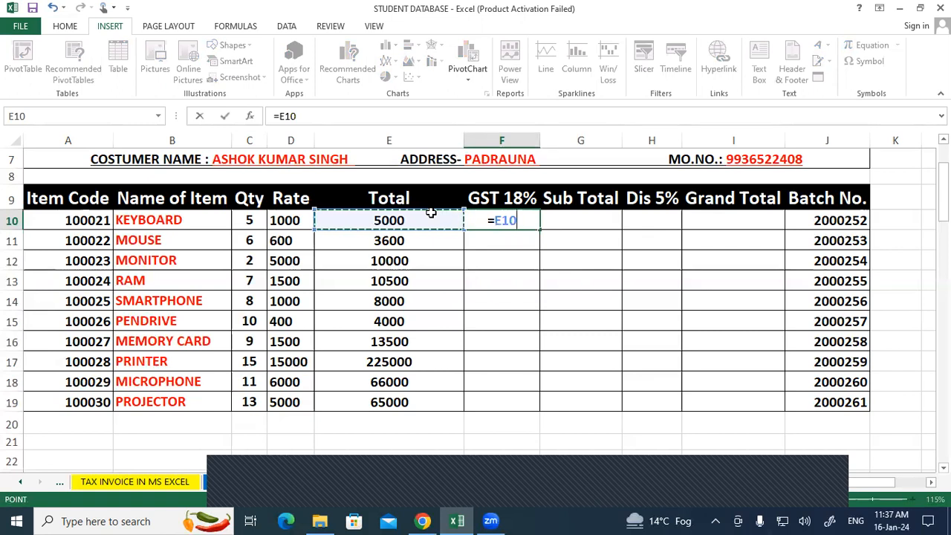
type("*18")
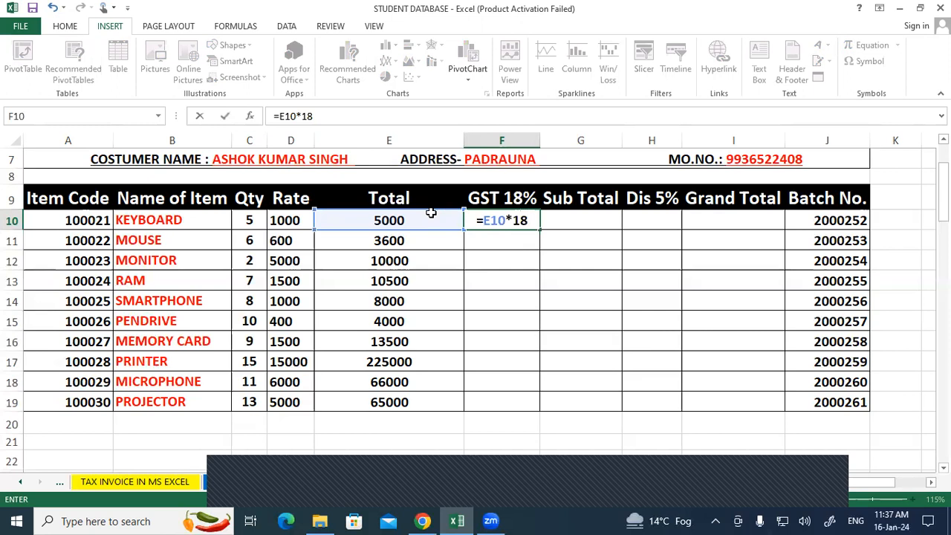
type("/100")
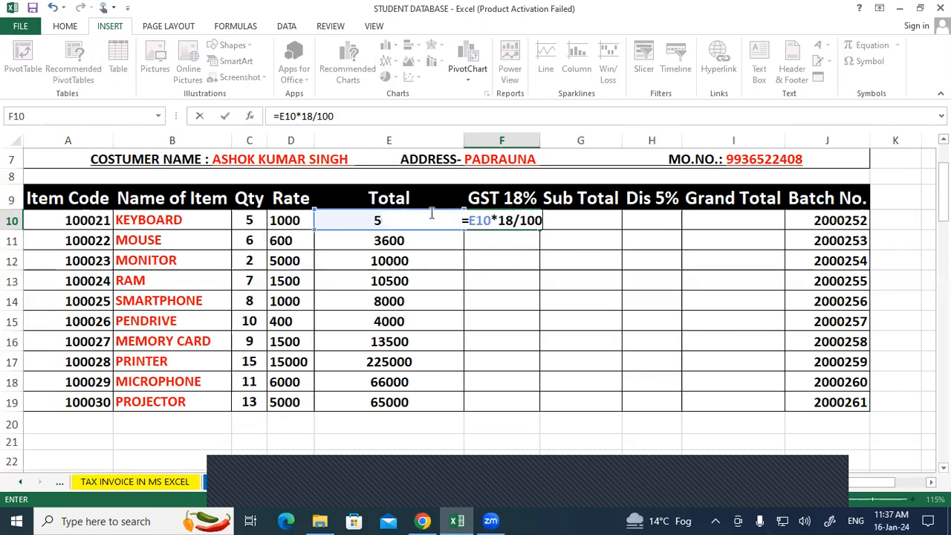
key("Return")
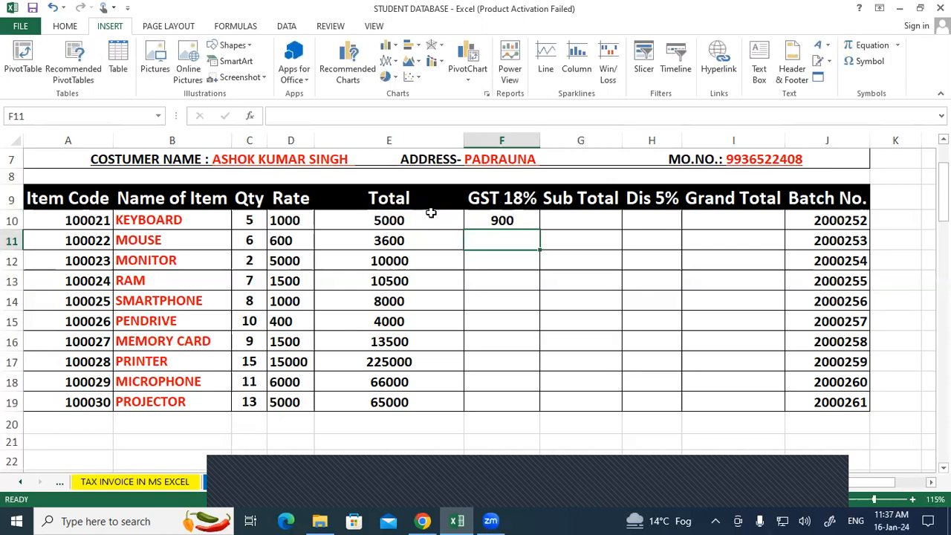
Fill the F10 GST formula down the column through row 19.
left_click(529, 217)
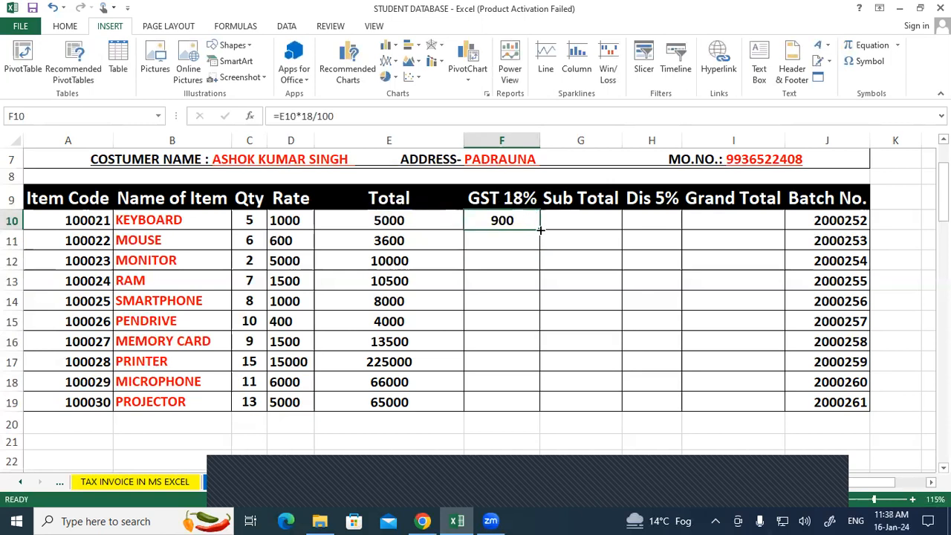
double_click(543, 232)
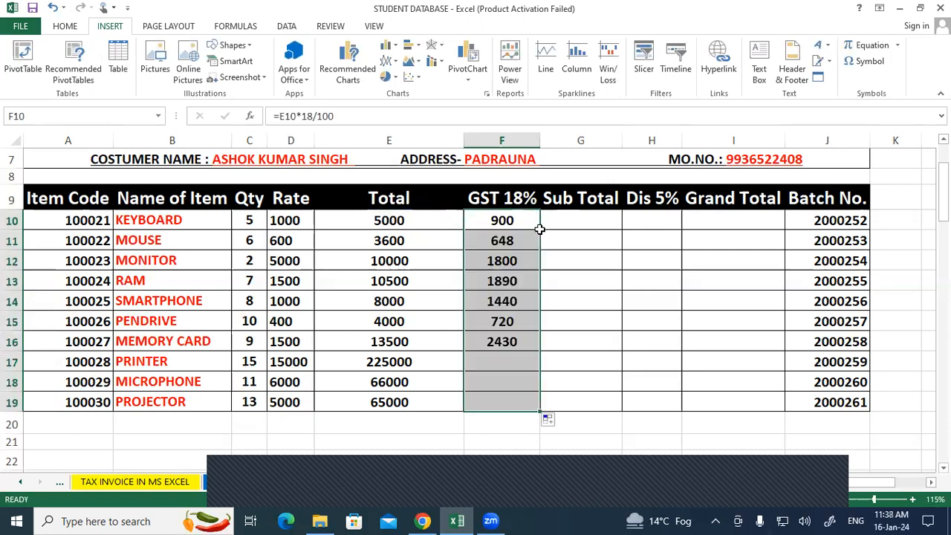
left_click(614, 320)
Change the projector's GST rate in the F19 formula to 28, and highlight the other items' rows for comparison.
left_click_drag(210, 399, 482, 407)
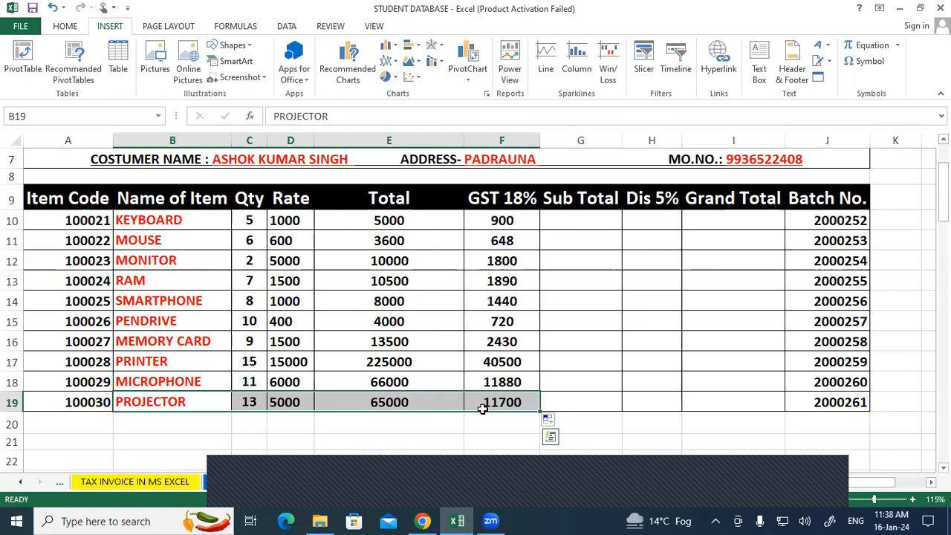
double_click(499, 401)
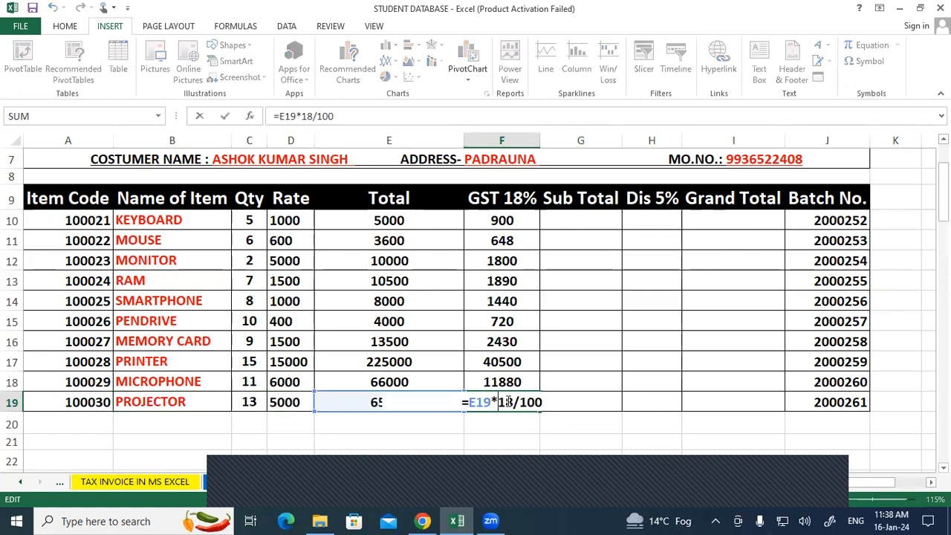
key("BackSpace")
type("2")
key("Return")
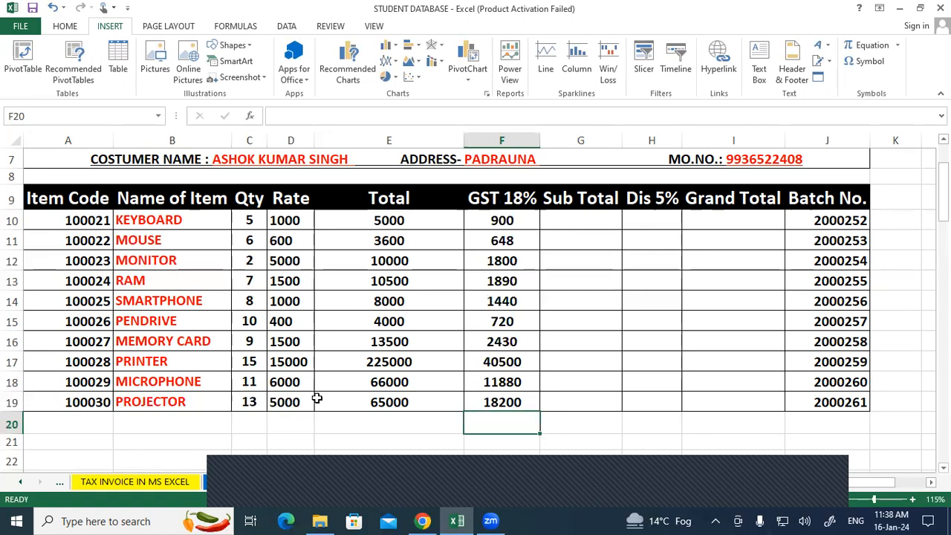
left_click(197, 404)
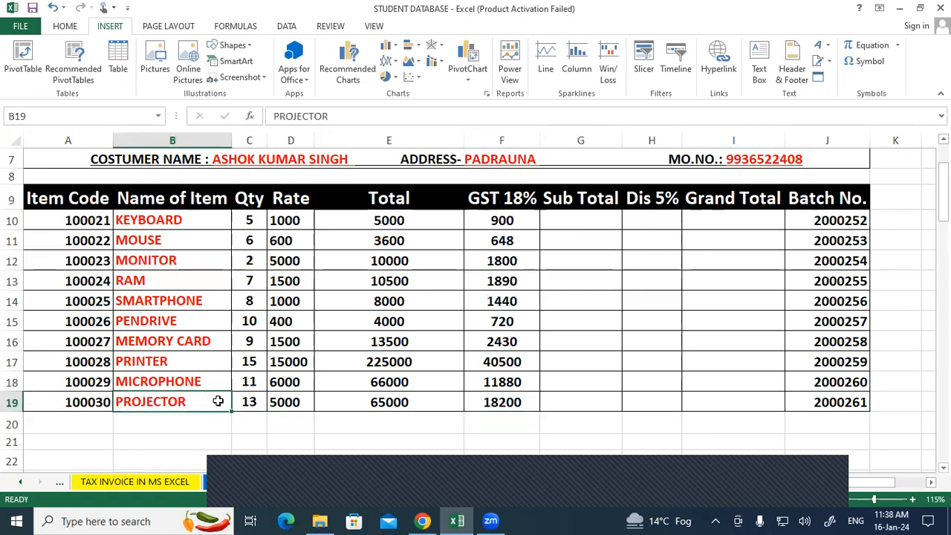
left_click_drag(188, 223, 494, 382)
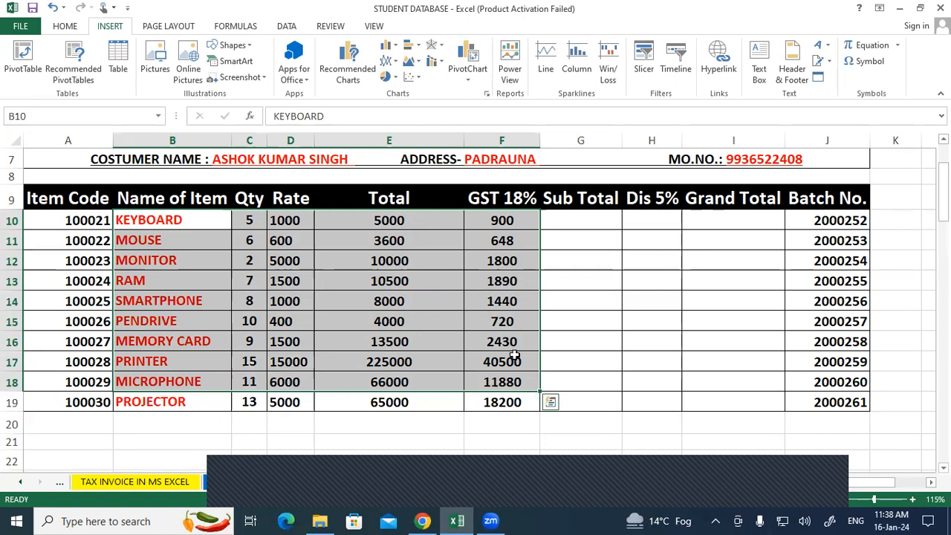
Calculate the keyboard's sub total in G10 with =E10+F10 and fill the formula down through row 19.
left_click(596, 224)
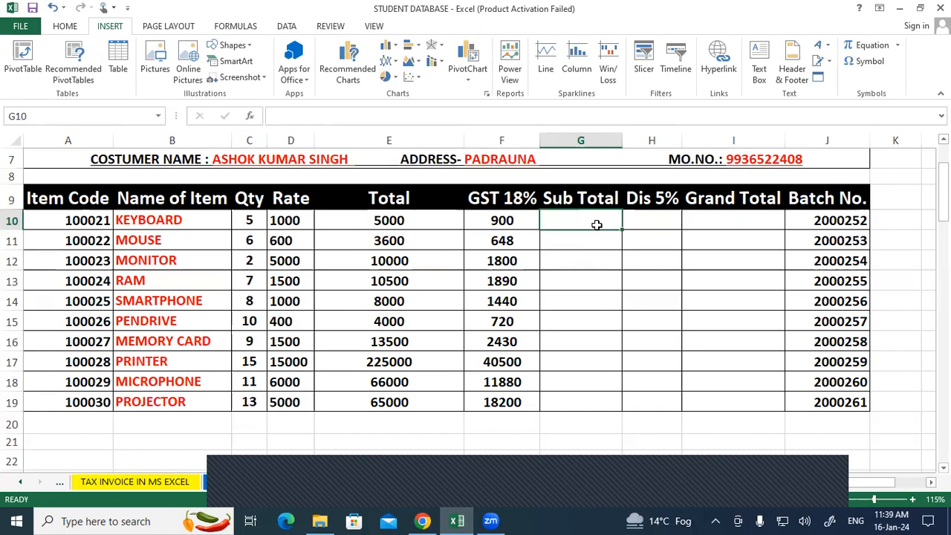
type("=")
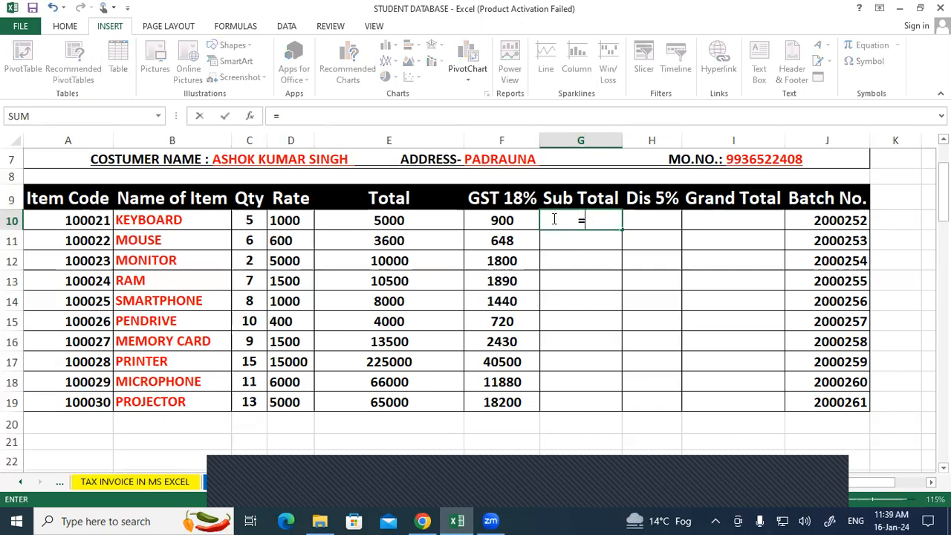
left_click(408, 218)
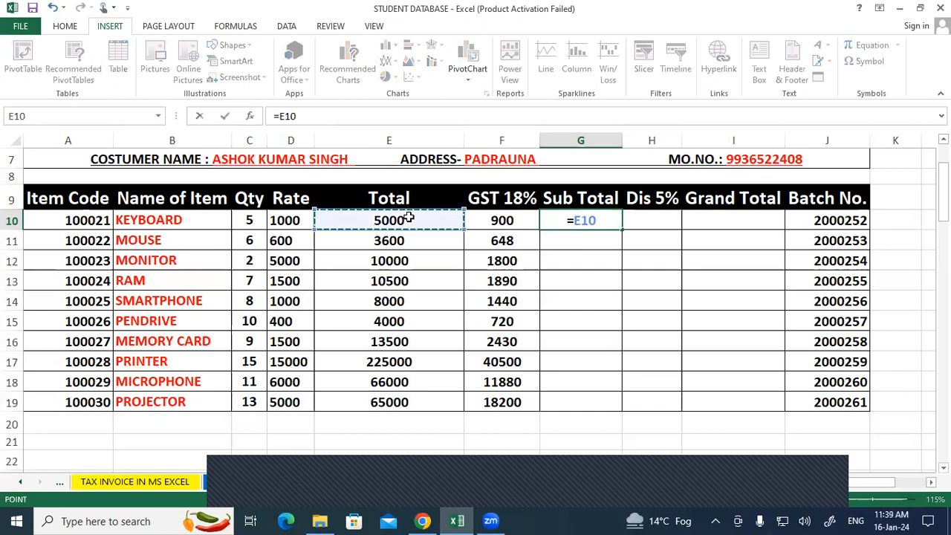
type("+")
left_click(491, 217)
key("Return")
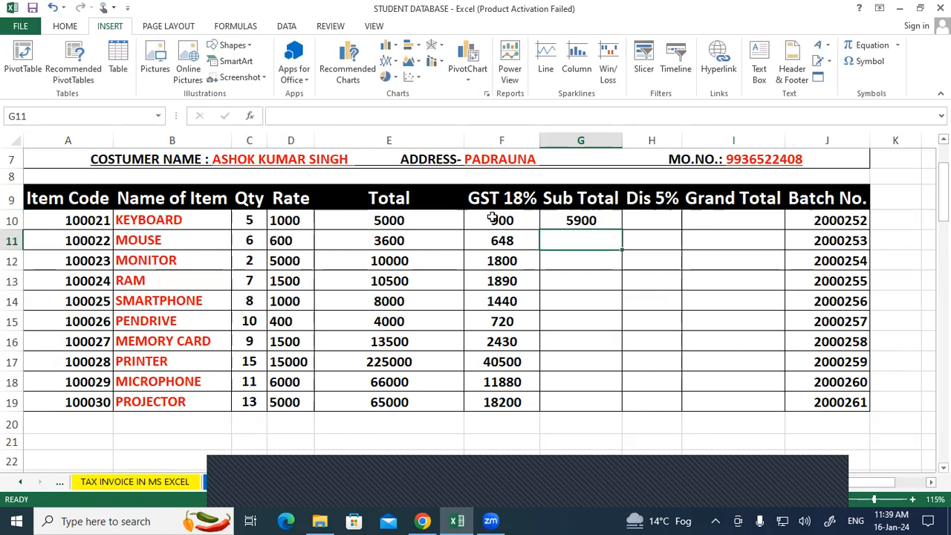
left_click(605, 216)
double_click(622, 230)
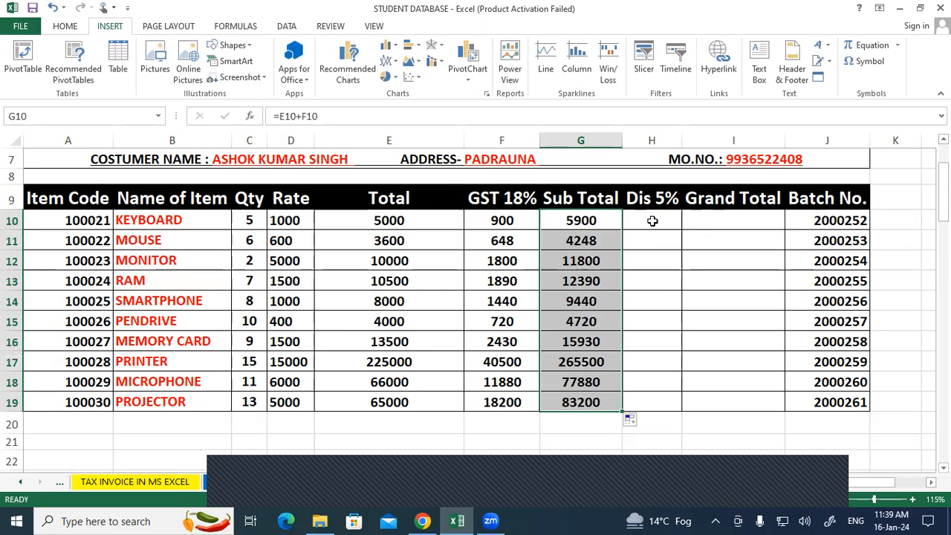
Calculate the keyboard's 5% discount in H10 with =G10*5/100 and fill the formula down through row 19.
left_click(652, 220)
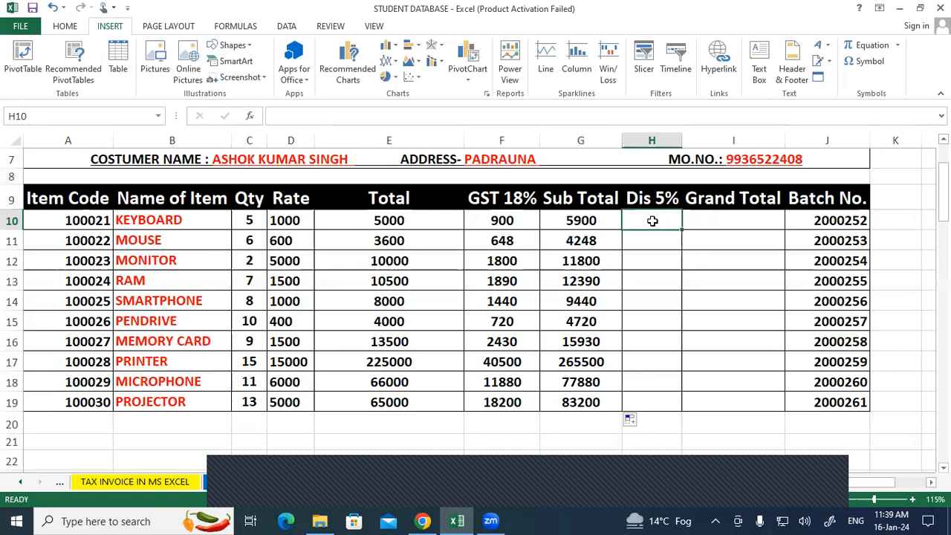
type("=")
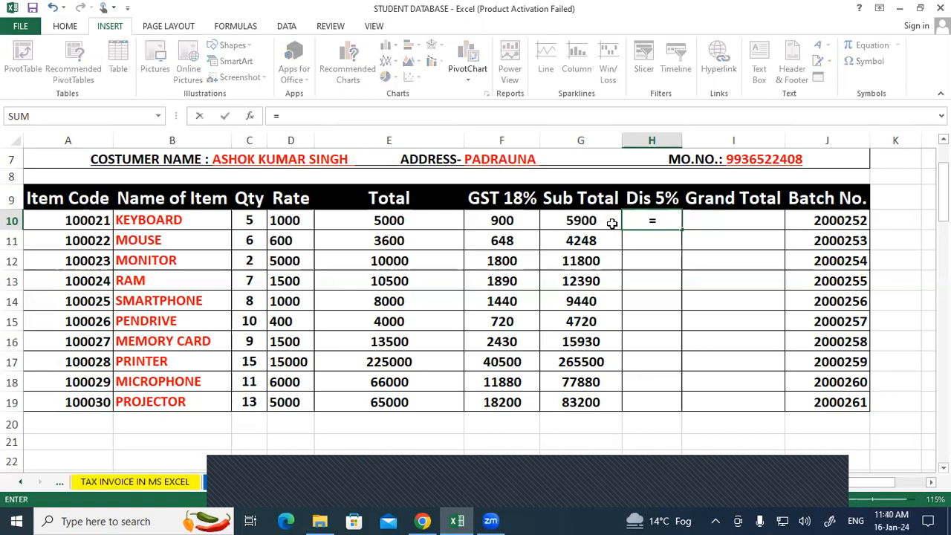
left_click(587, 222)
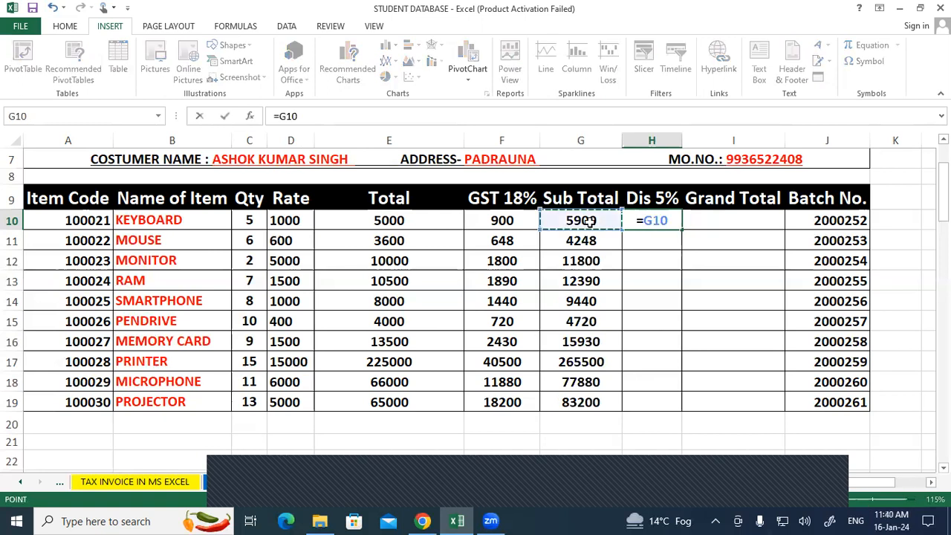
type("*")
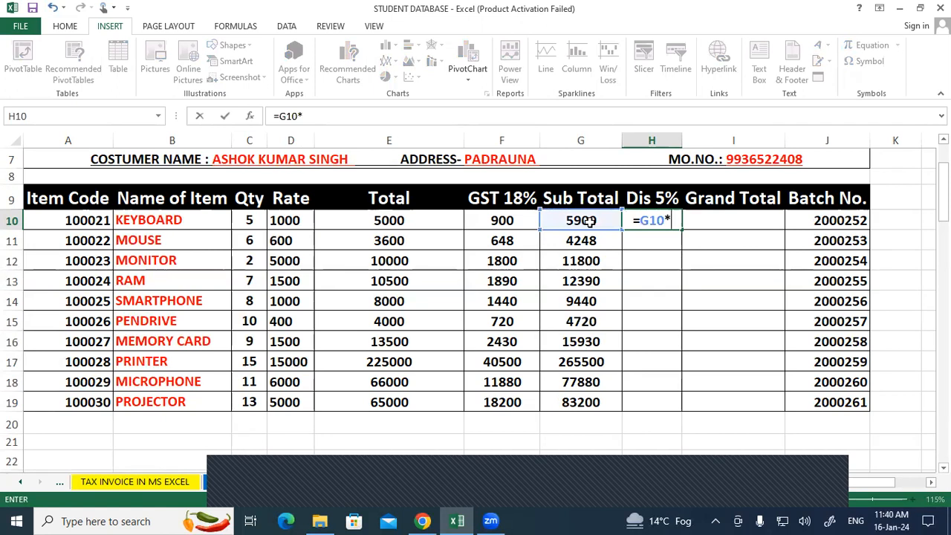
type("5/1")
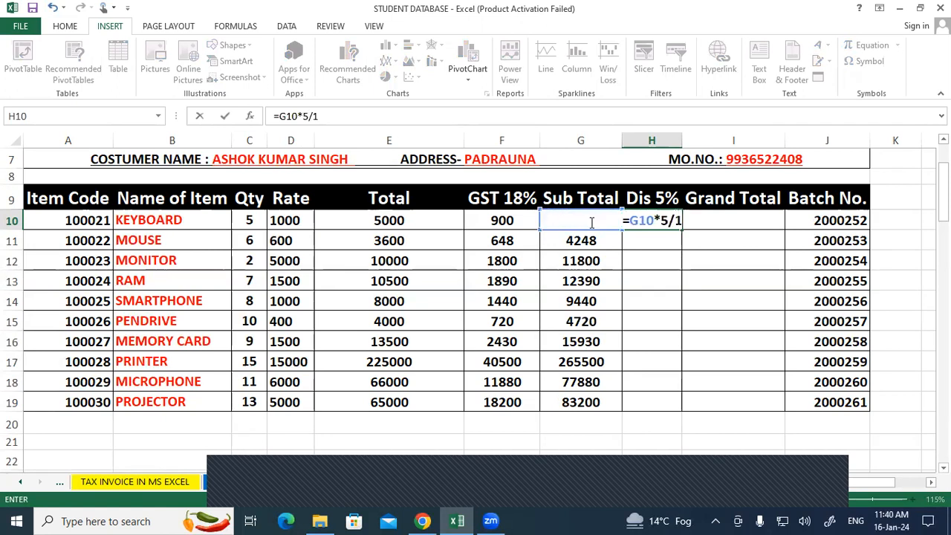
type("00")
key("Return")
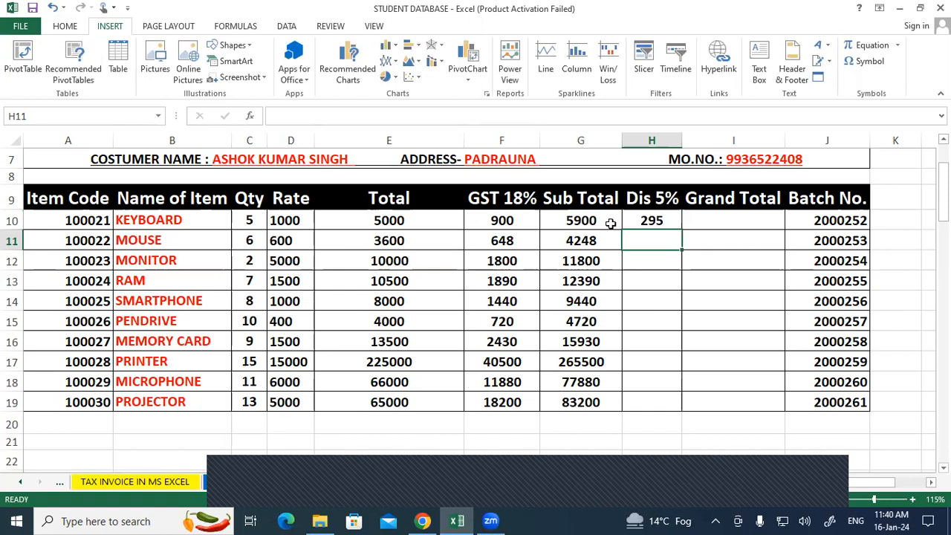
left_click(650, 219)
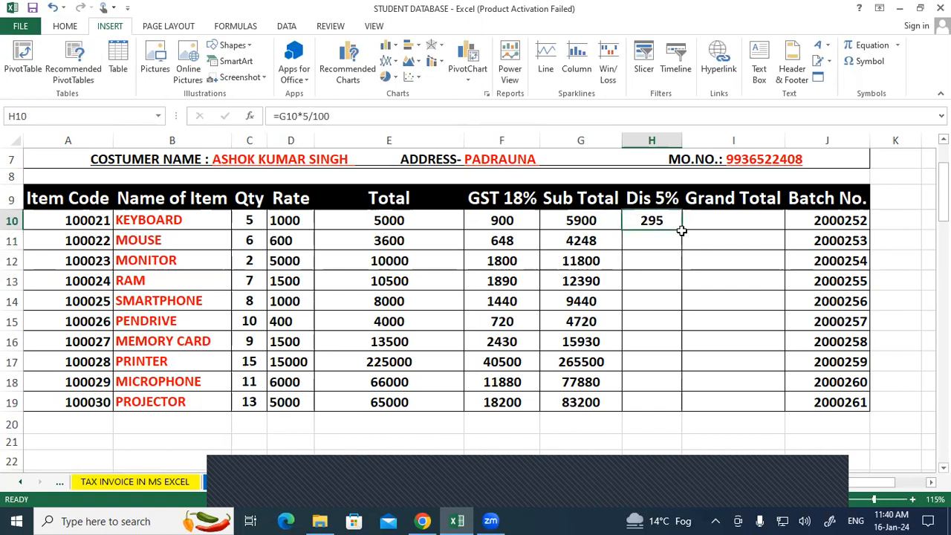
double_click(682, 230)
left_click(730, 251)
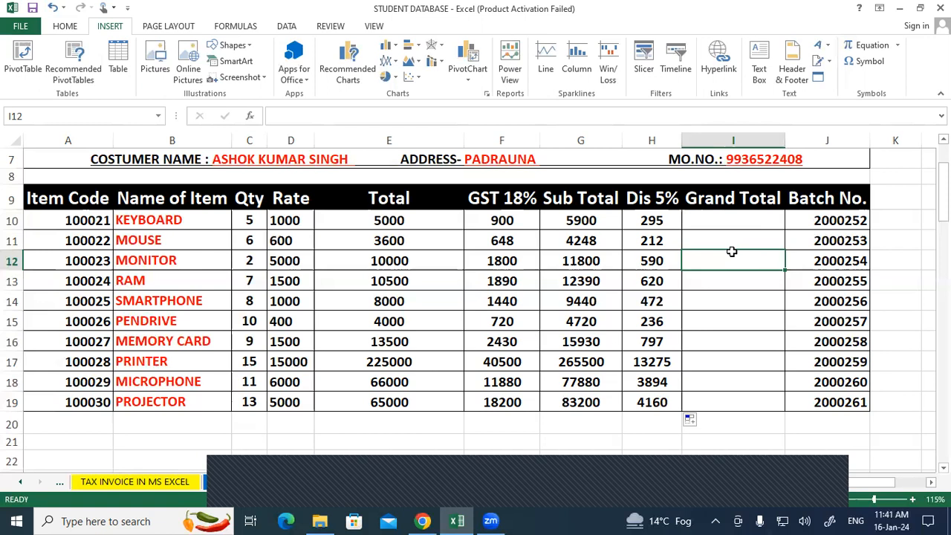
Calculate the keyboard's grand total in I10 by subtracting the discount from the sub total with =G10-H10.
left_click(596, 221)
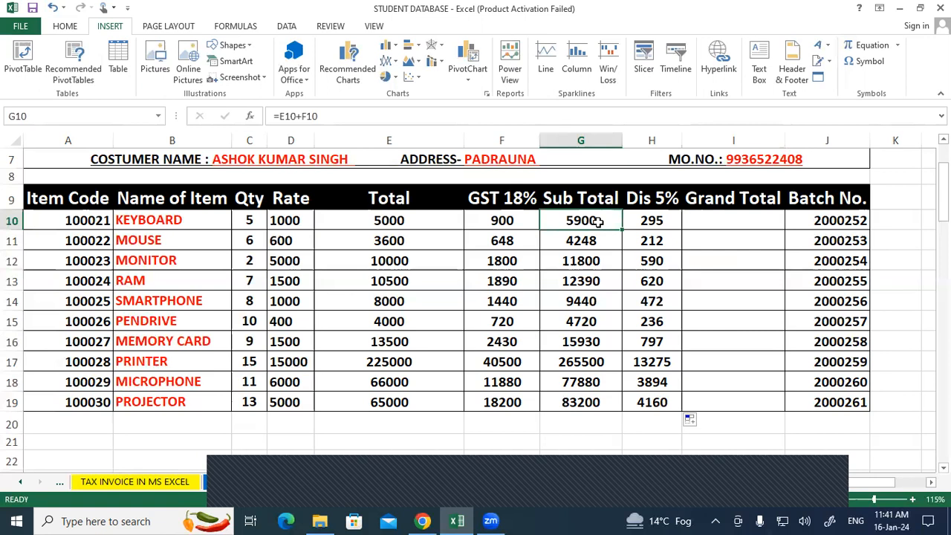
left_click(676, 221)
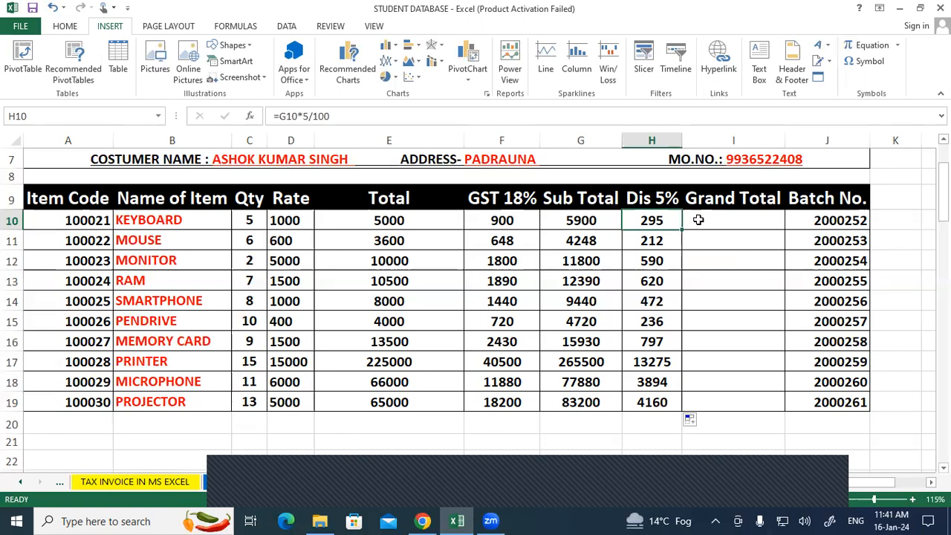
left_click(698, 220)
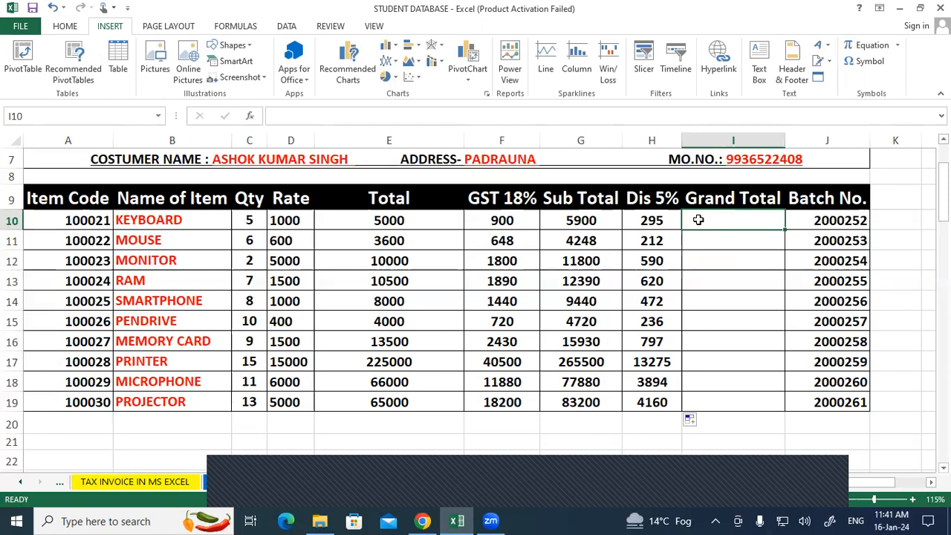
type("=")
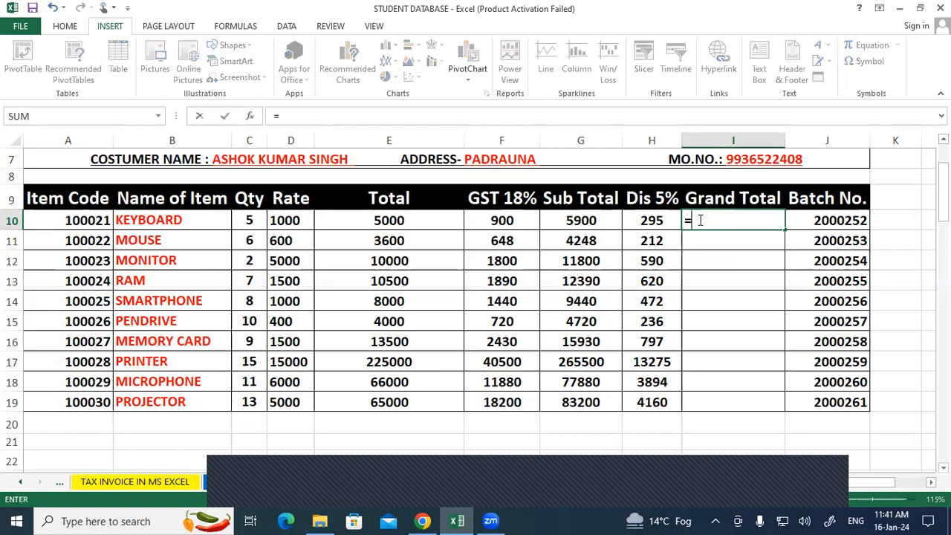
left_click(588, 220)
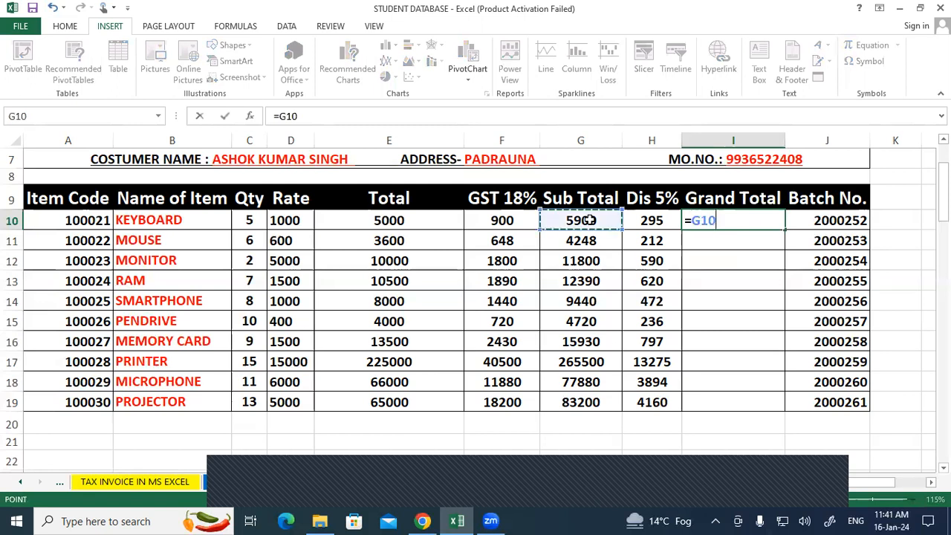
type("-")
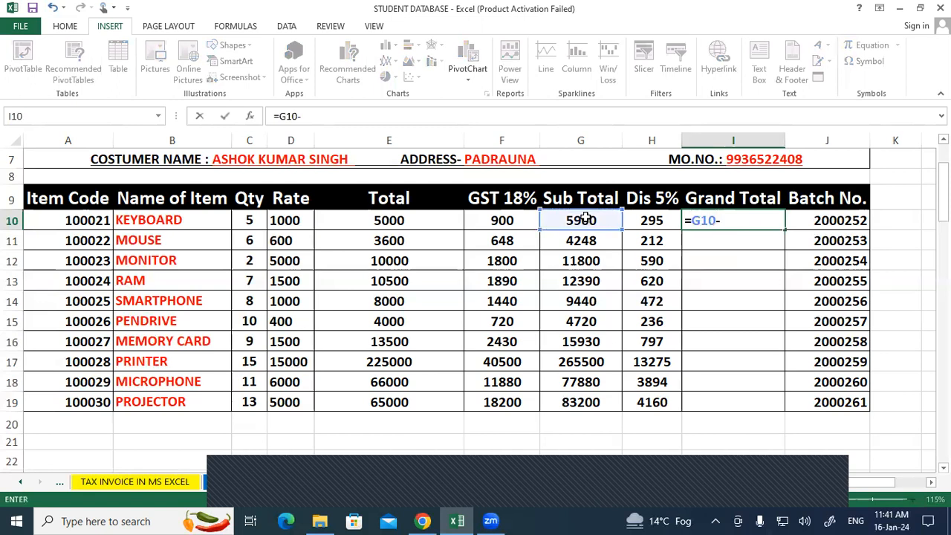
left_click(656, 218)
key("Return")
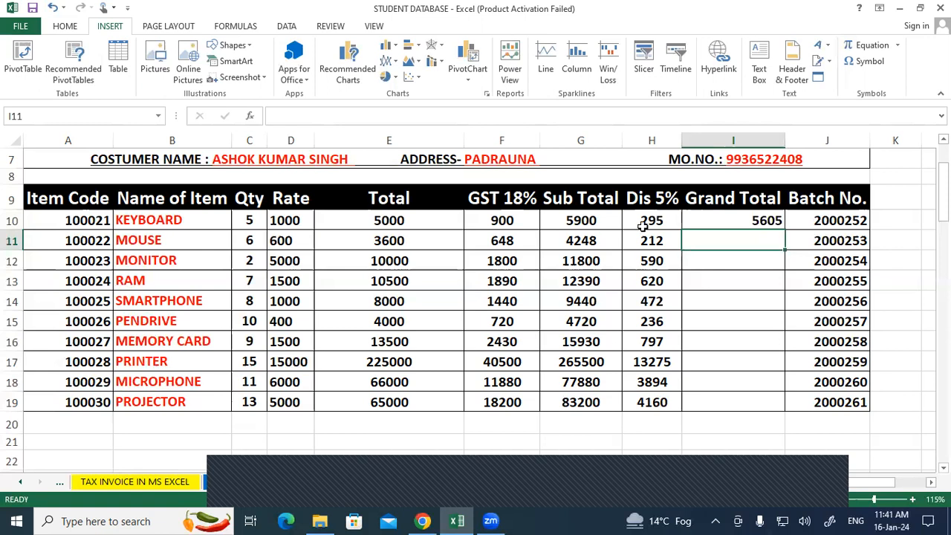
Fill the I10 grand total formula down the column through row 19.
left_click(606, 224)
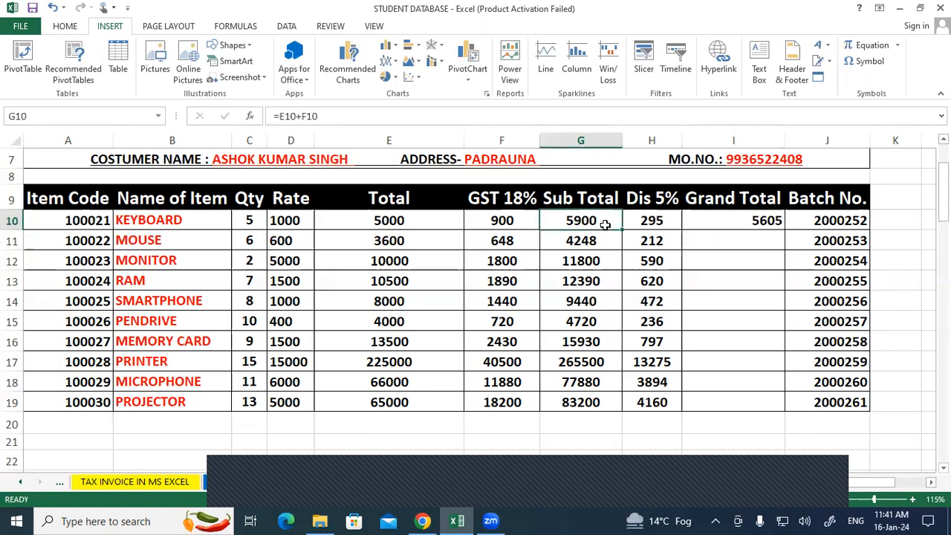
left_click(670, 221)
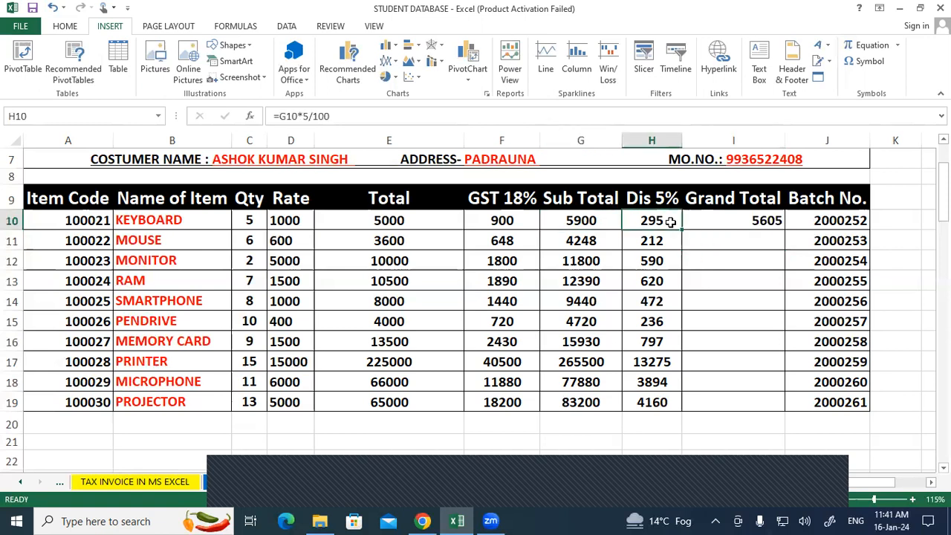
left_click(754, 220)
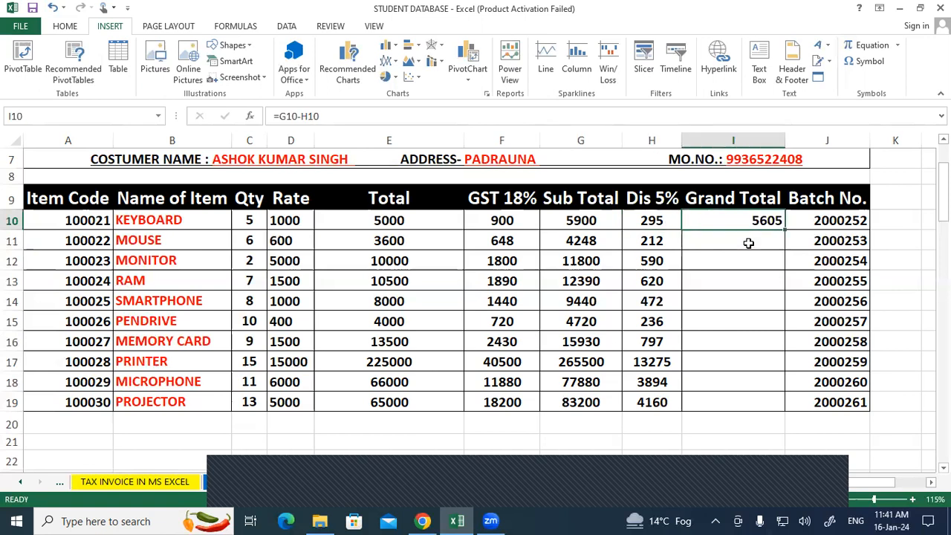
double_click(785, 230)
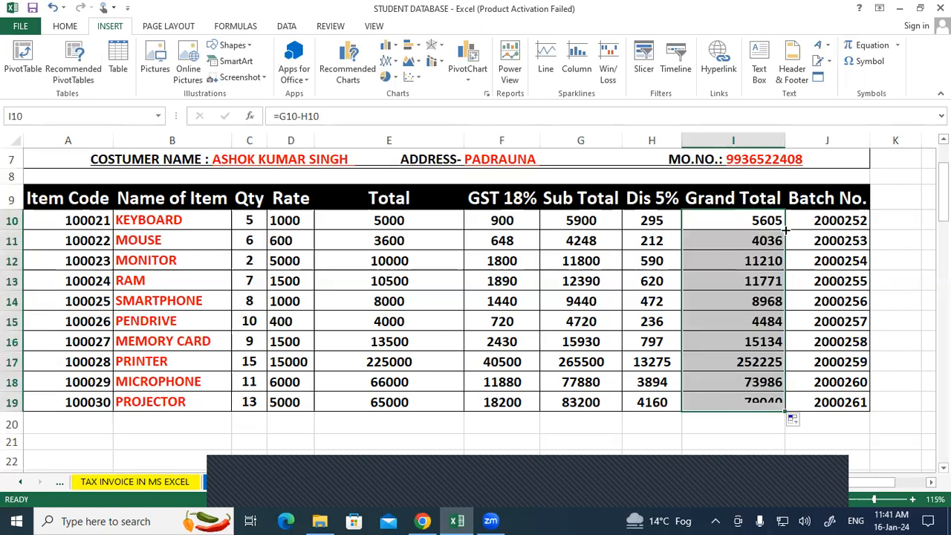